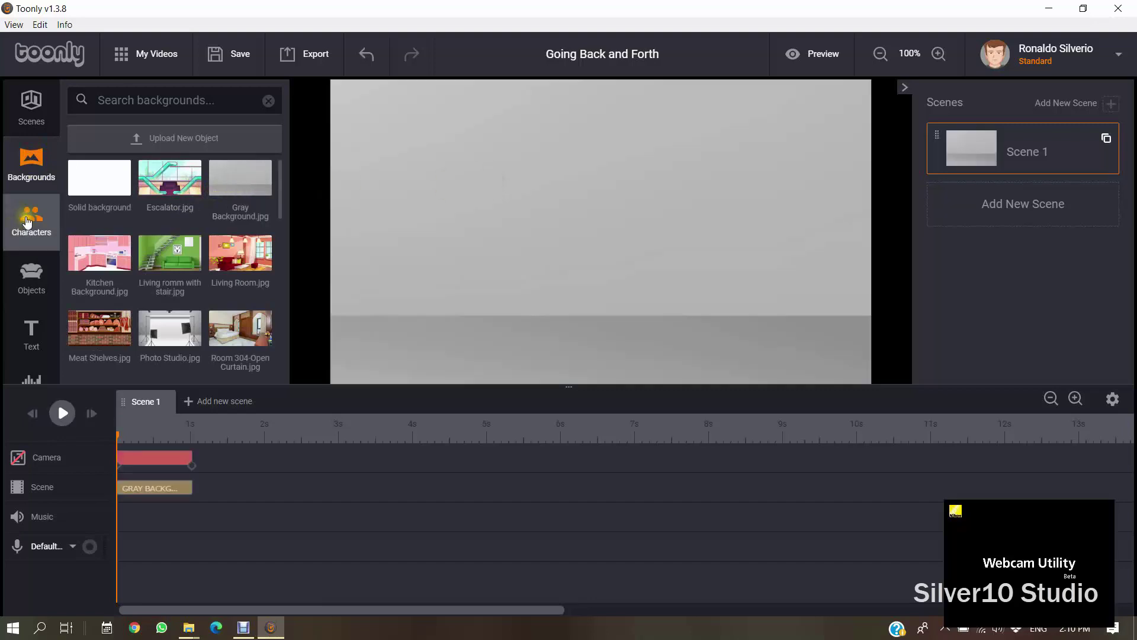
# Place the African American Woman character at the left side of the scene and set her in and out effects to Instant.
pyautogui.click(35, 220)
pyautogui.moveTo(170, 264); pyautogui.dragTo(371, 249)
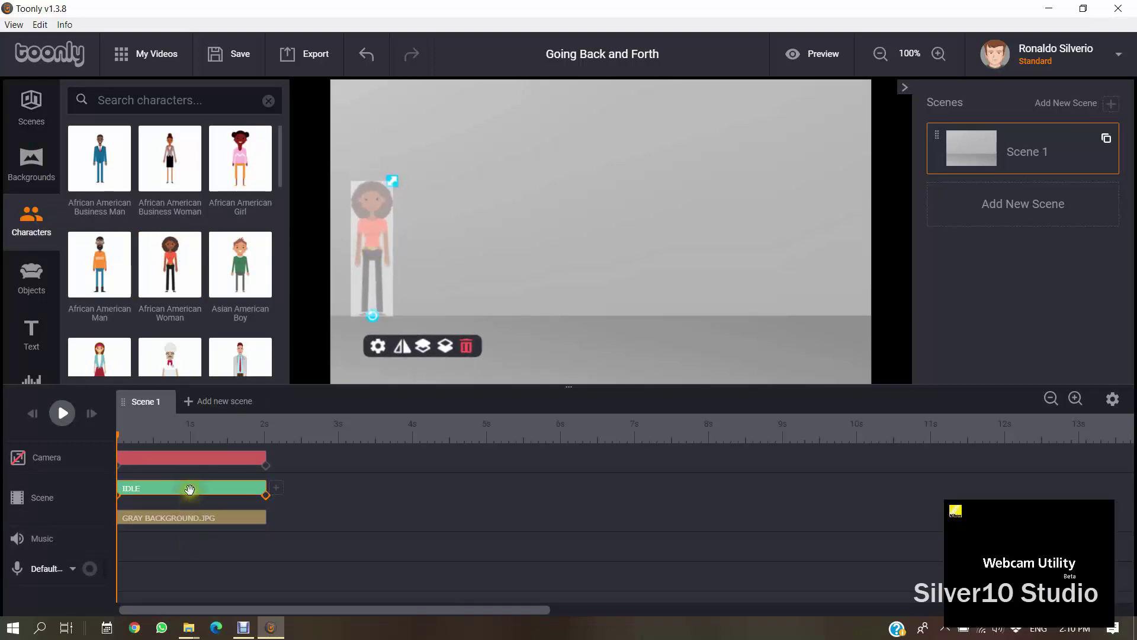
pyautogui.click(213, 492)
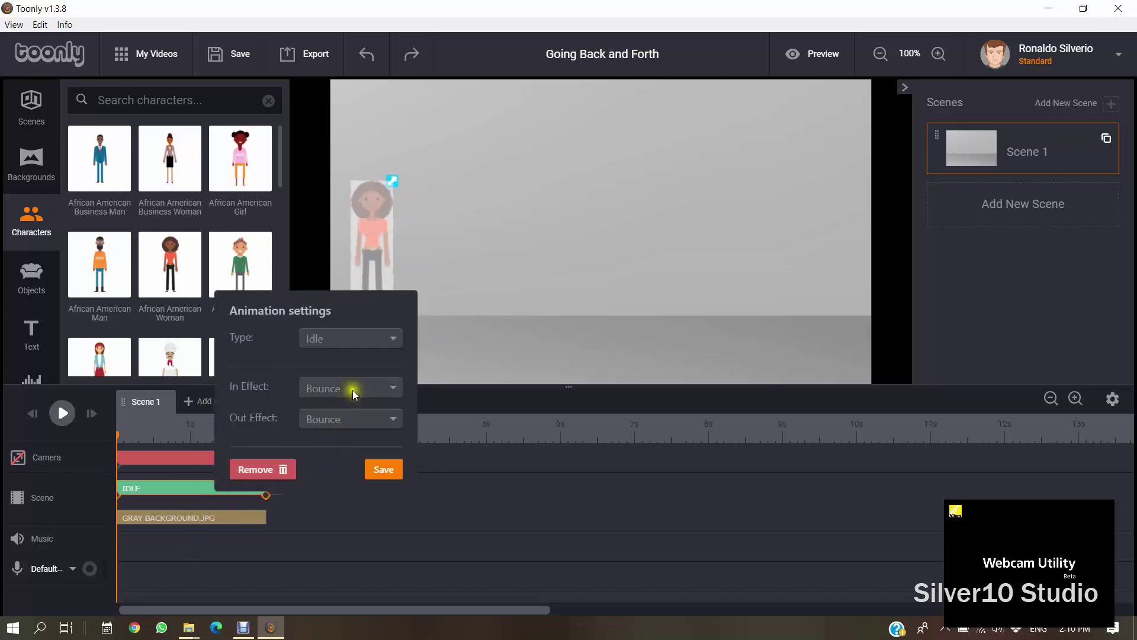
pyautogui.click(353, 389)
pyautogui.click(343, 411)
pyautogui.click(342, 417)
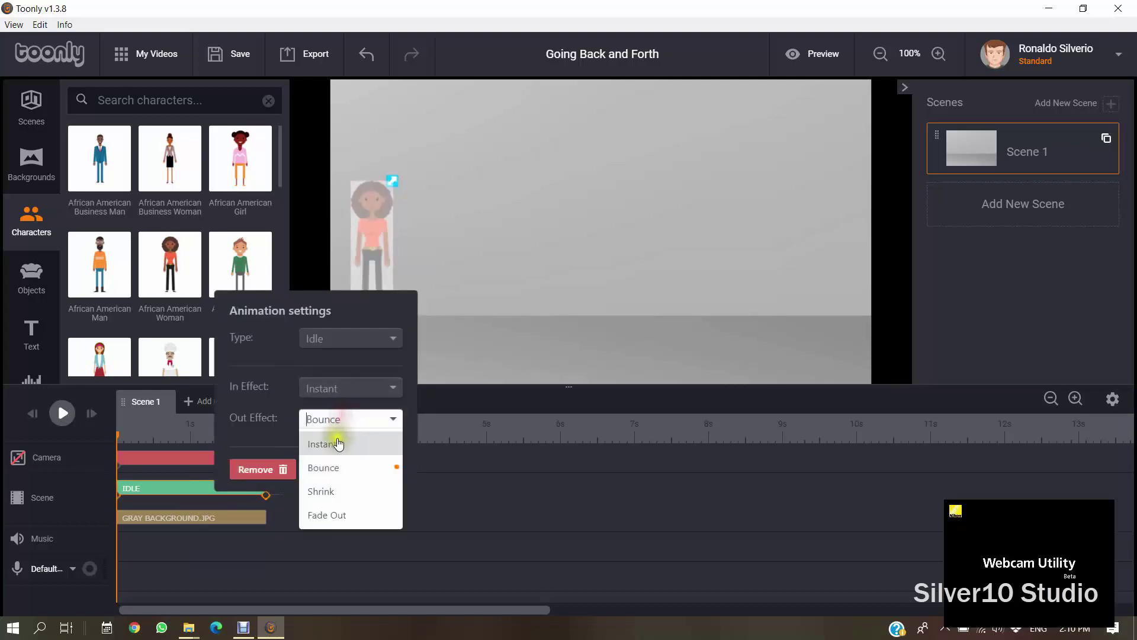
pyautogui.click(338, 443)
pyautogui.click(374, 469)
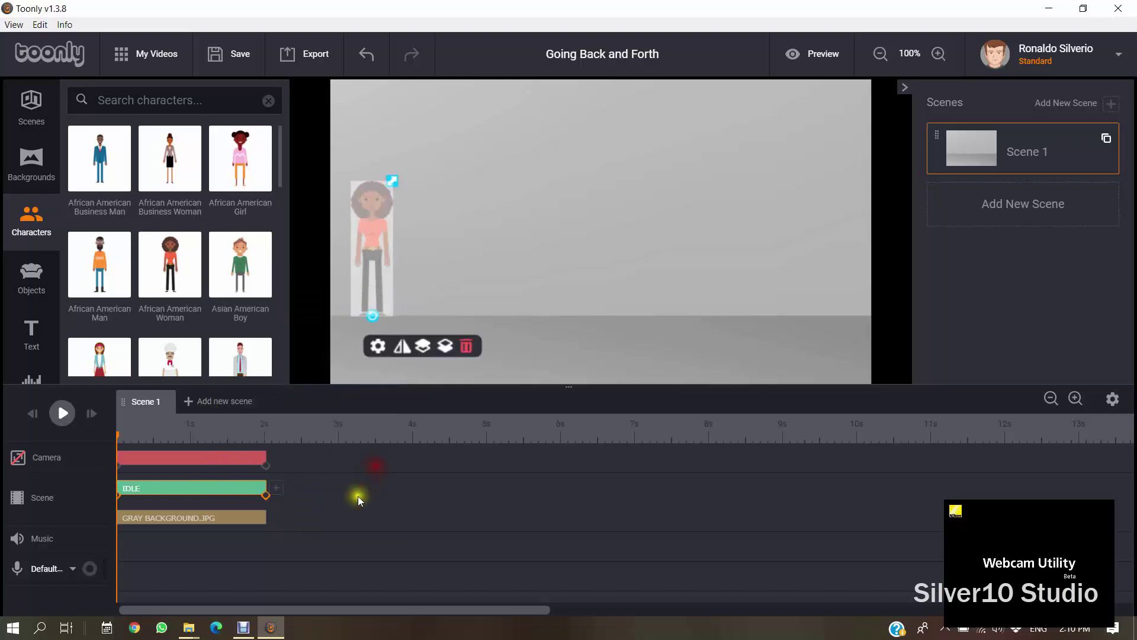
# Add Car-Blue.png to the middle of the scene beside the woman and set its in and out effects to Instant.
pyautogui.click(31, 277)
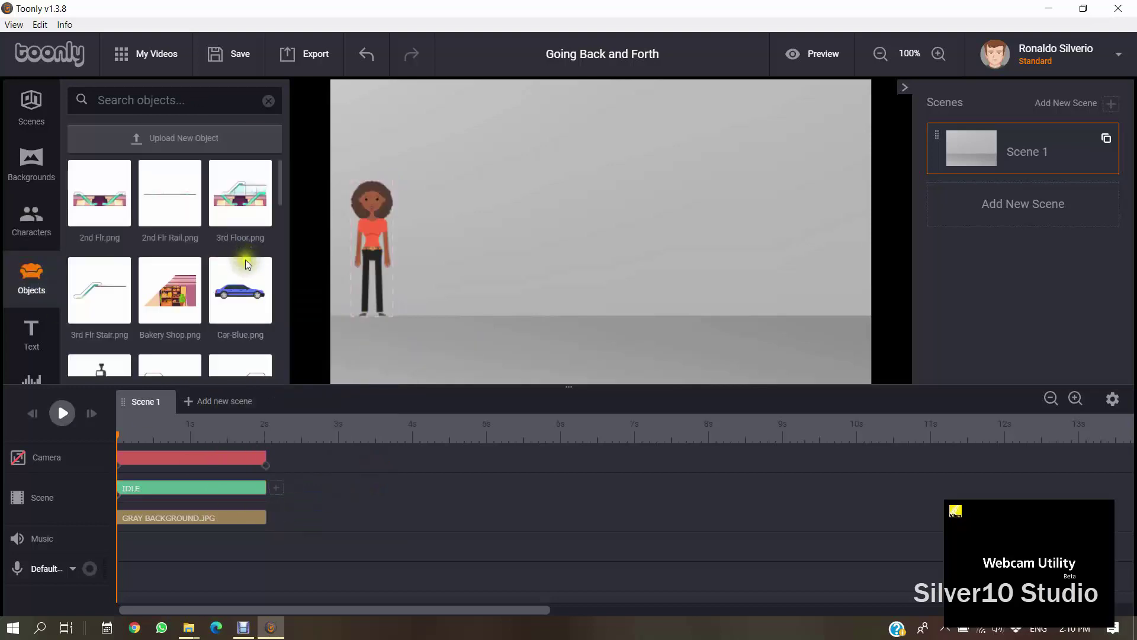
pyautogui.moveTo(245, 259); pyautogui.dragTo(562, 274)
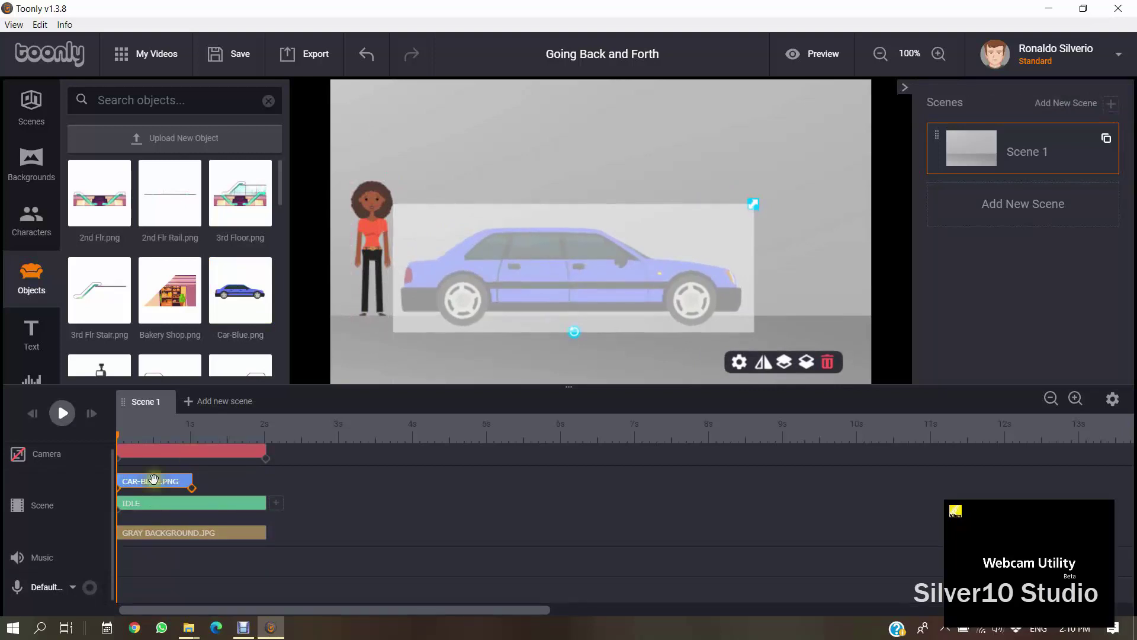
pyautogui.click(178, 481)
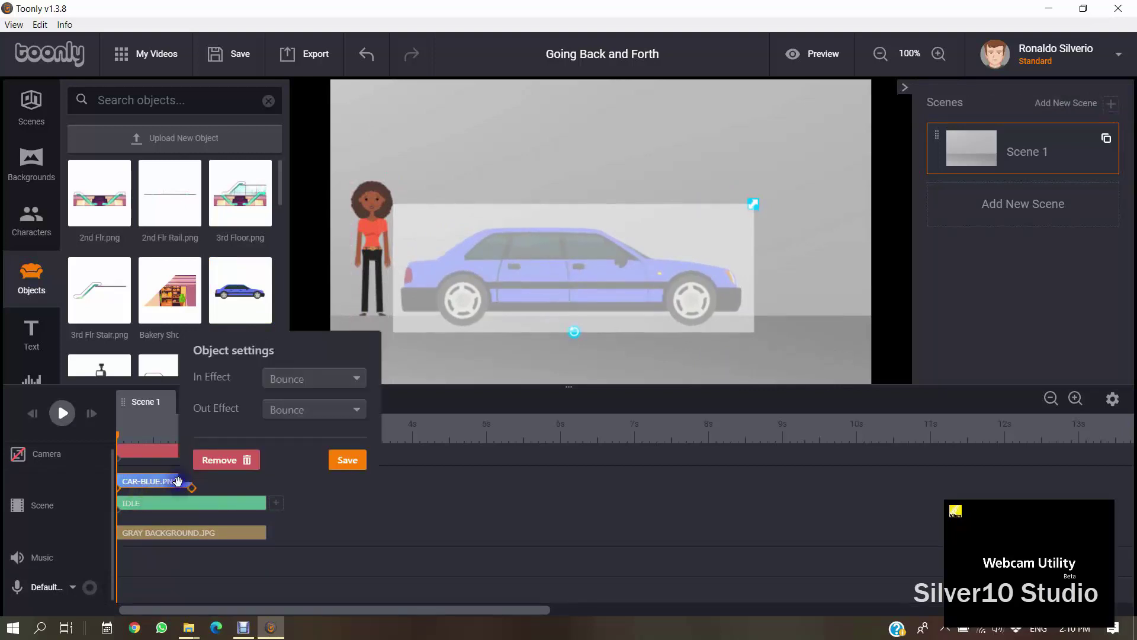
pyautogui.click(290, 377)
pyautogui.click(299, 413)
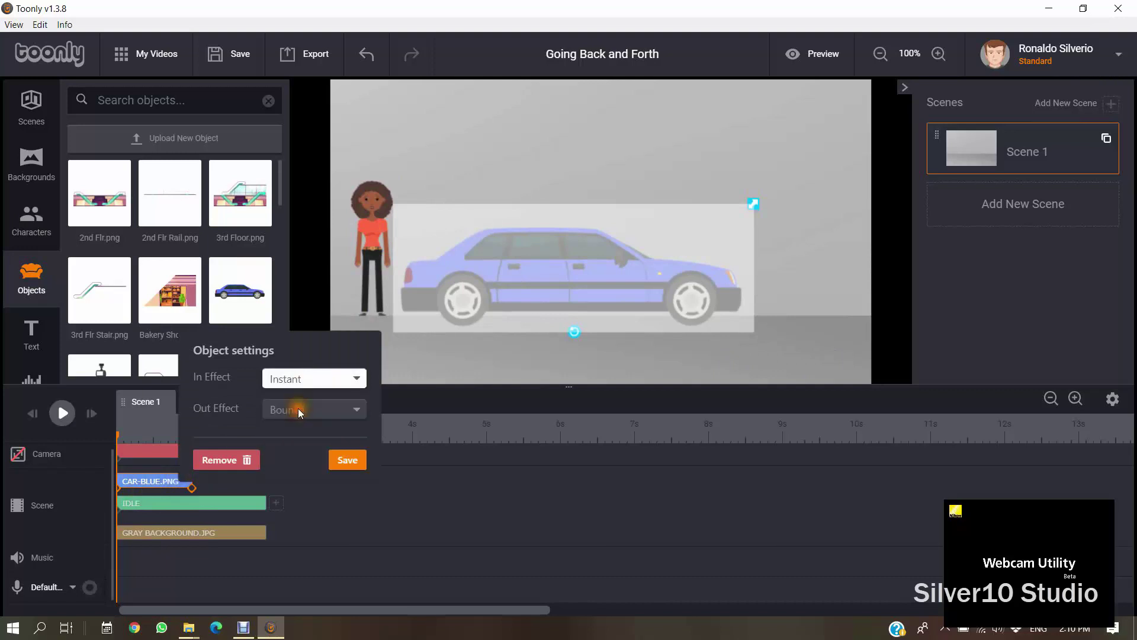
pyautogui.click(296, 408)
pyautogui.click(292, 432)
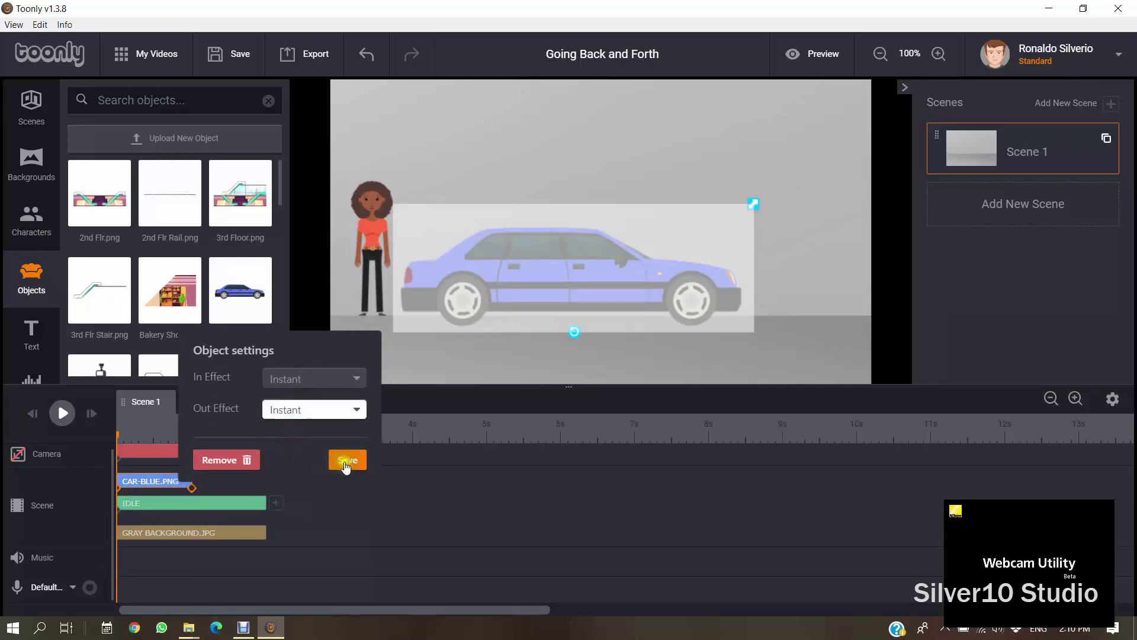
pyautogui.click(347, 461)
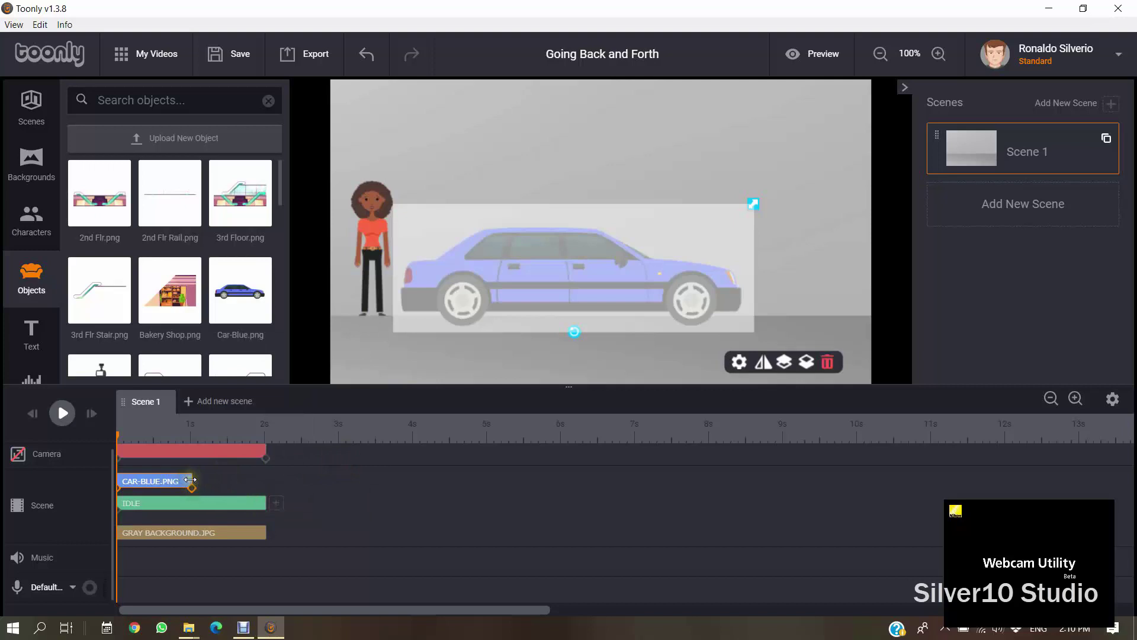
# Extend the blue car's timeline clip to 12 s and shorten the woman's Idle animation to end at 1 s.
pyautogui.moveTo(198, 485); pyautogui.dragTo(1006, 483)
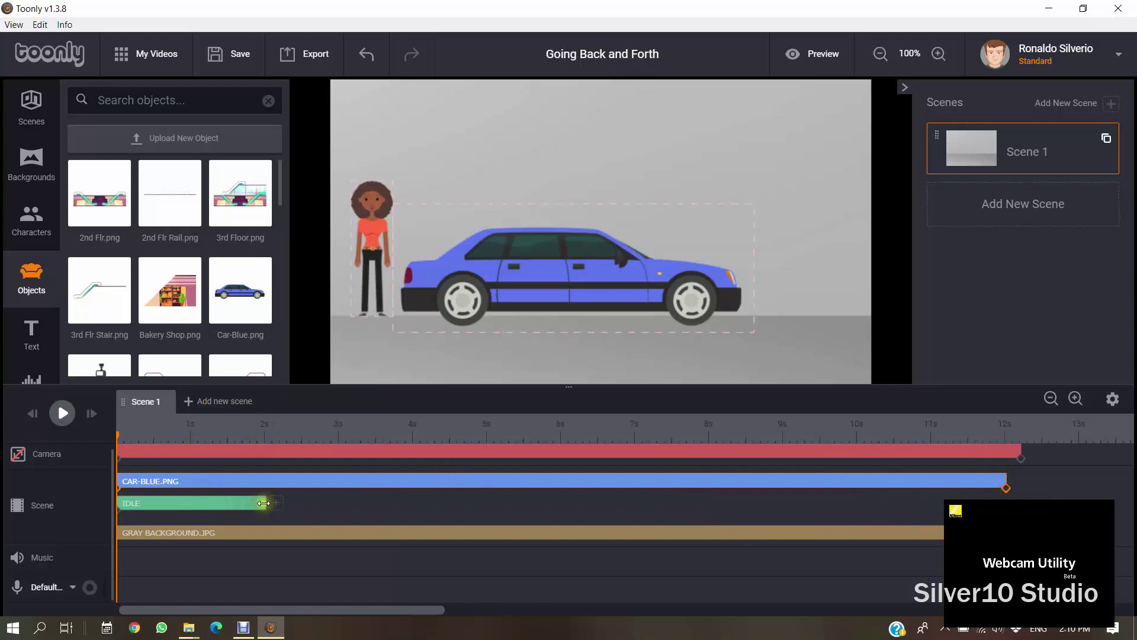
pyautogui.moveTo(263, 503); pyautogui.dragTo(190, 500)
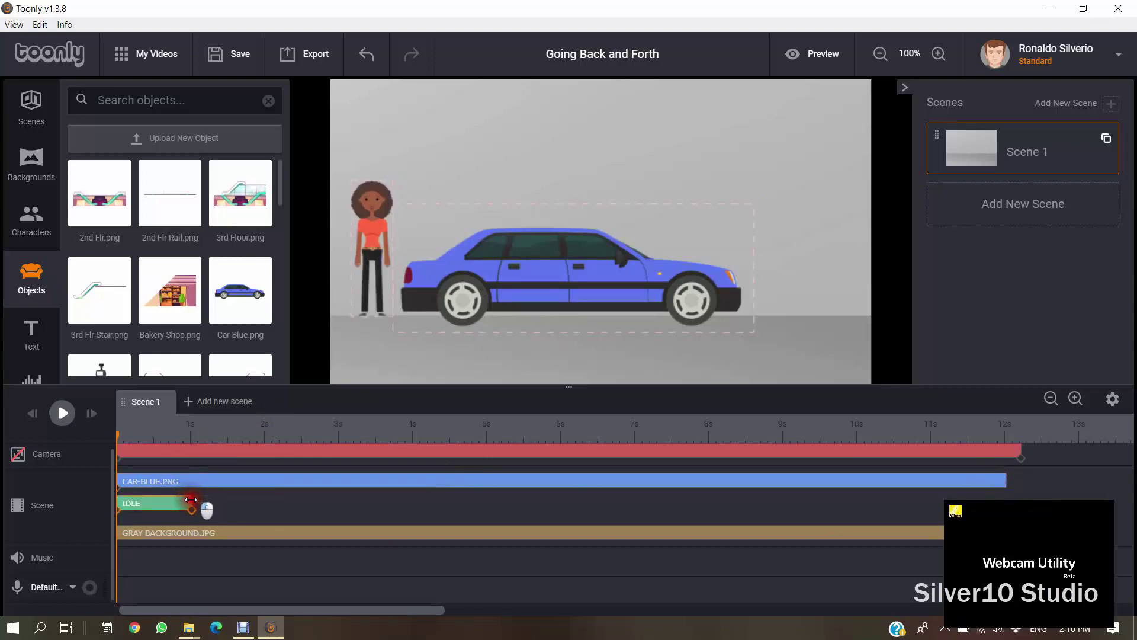
# Add a Walking animation for the woman from 1 s to 4 s, ending with her beyond the car's front.
pyautogui.click(200, 503)
pyautogui.click(359, 469)
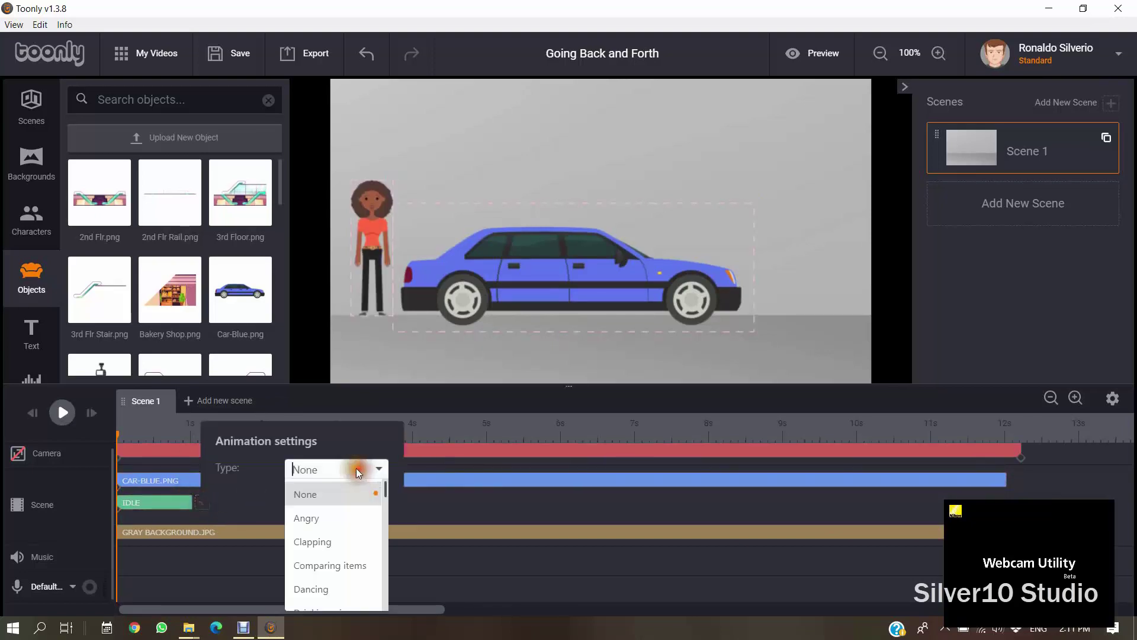
pyautogui.write('wal')
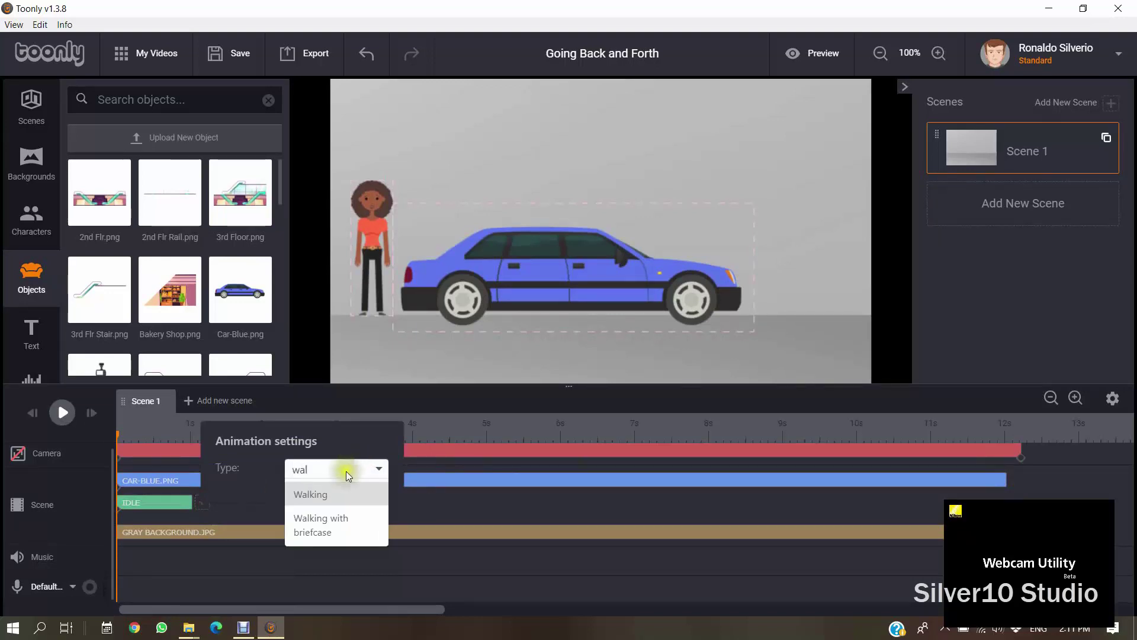
pyautogui.click(334, 498)
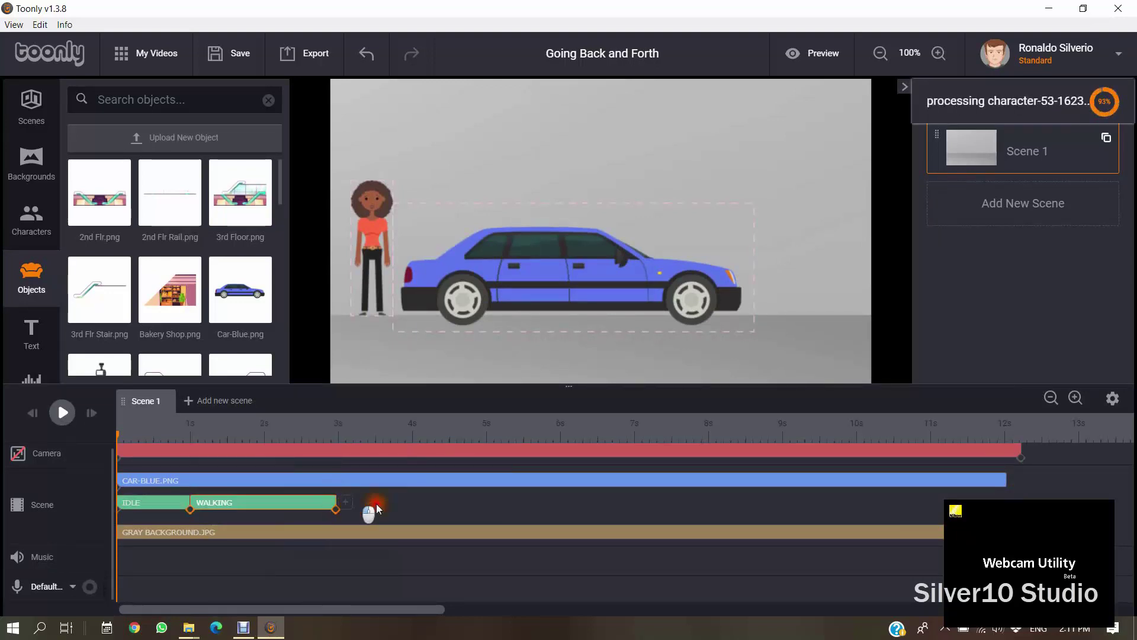
pyautogui.moveTo(376, 508); pyautogui.dragTo(417, 504)
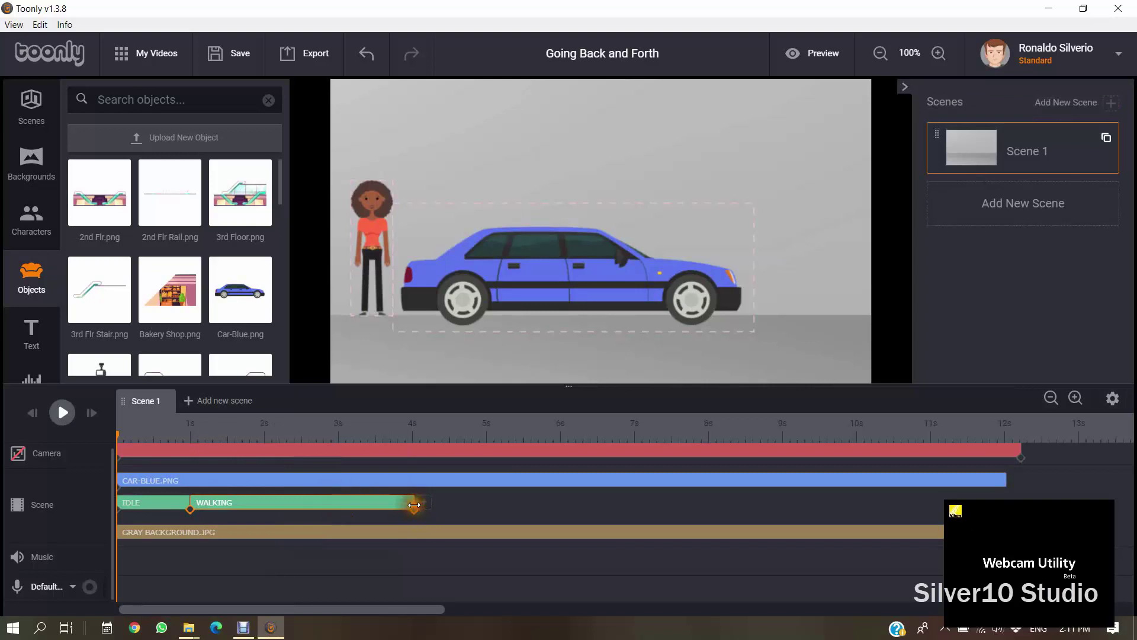
pyautogui.click(414, 509)
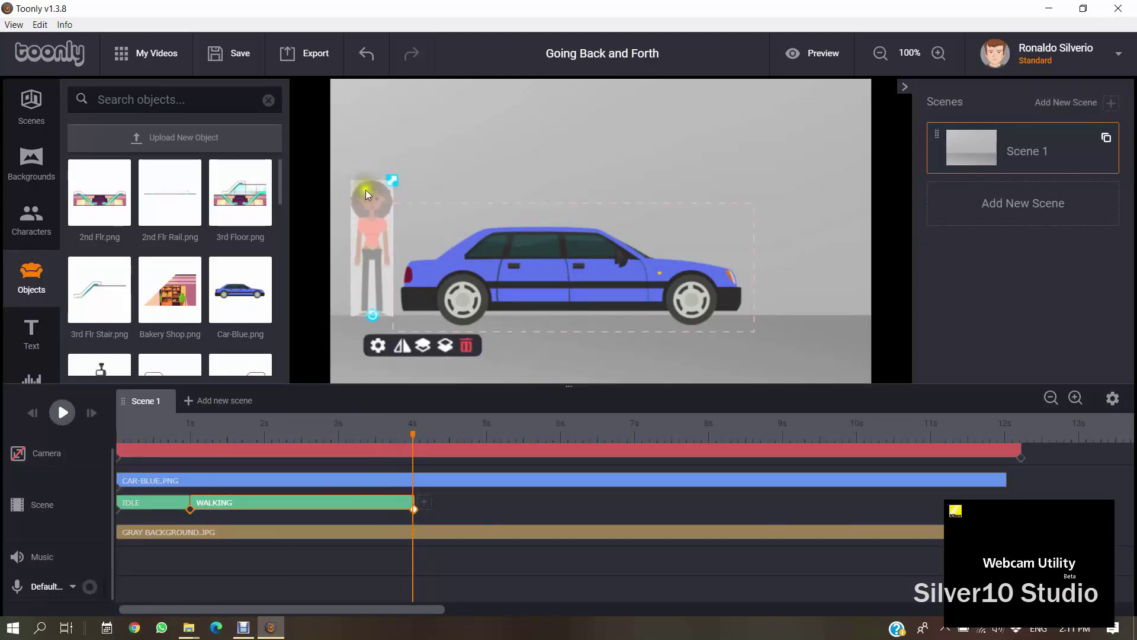
pyautogui.moveTo(357, 187); pyautogui.dragTo(795, 193)
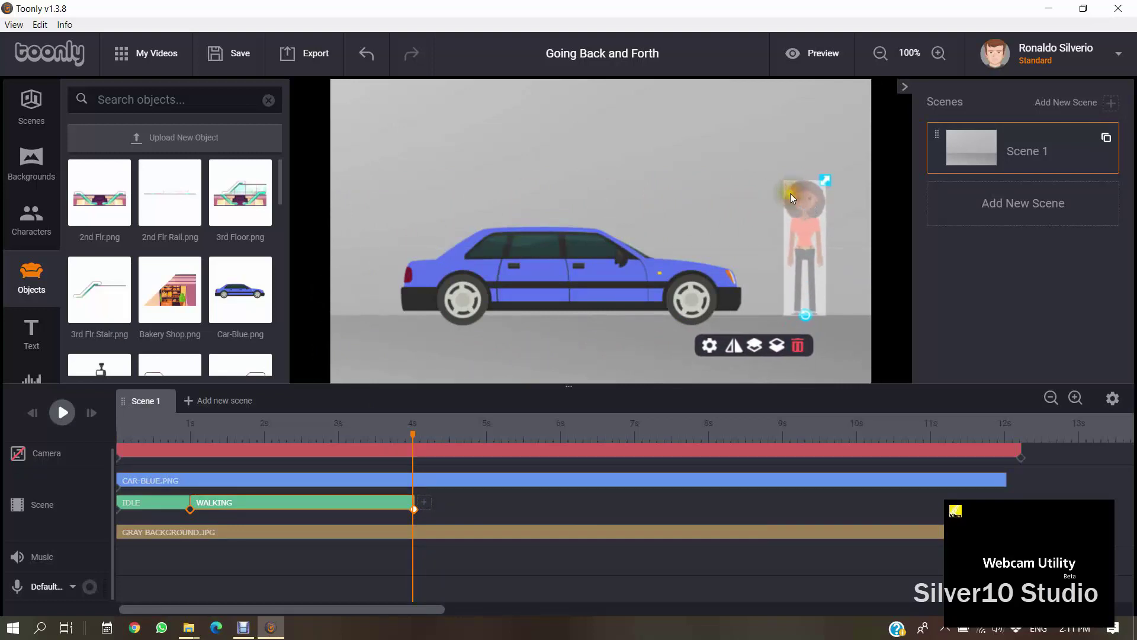
# Play the scene from between 2 s and 3 s to check how the woman walks past the car.
pyautogui.click(316, 425)
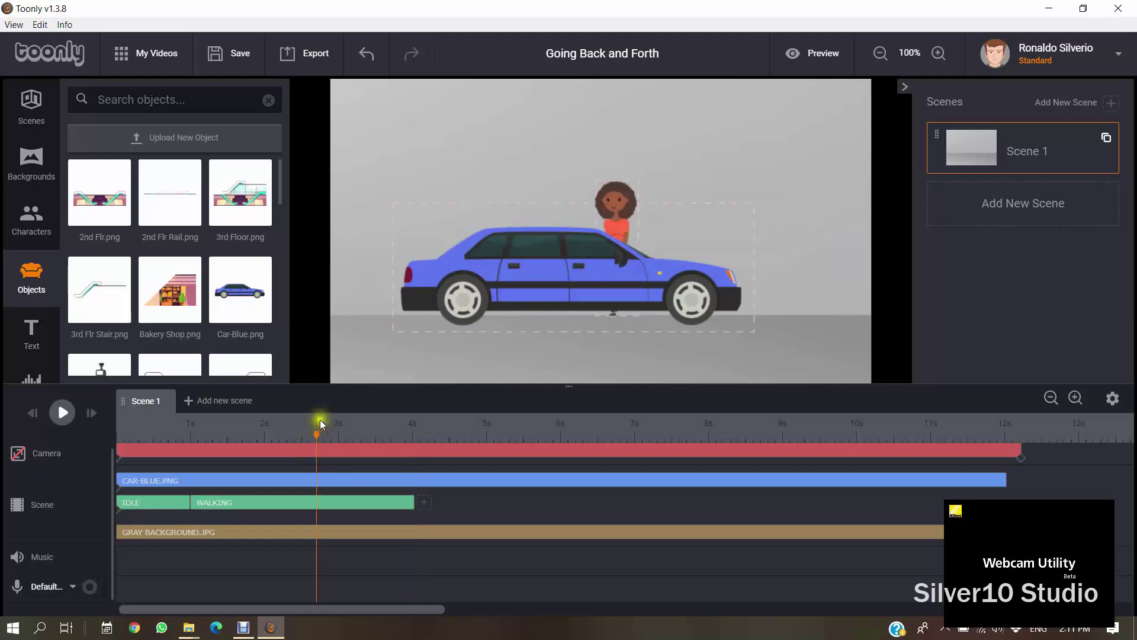
pyautogui.click(627, 205)
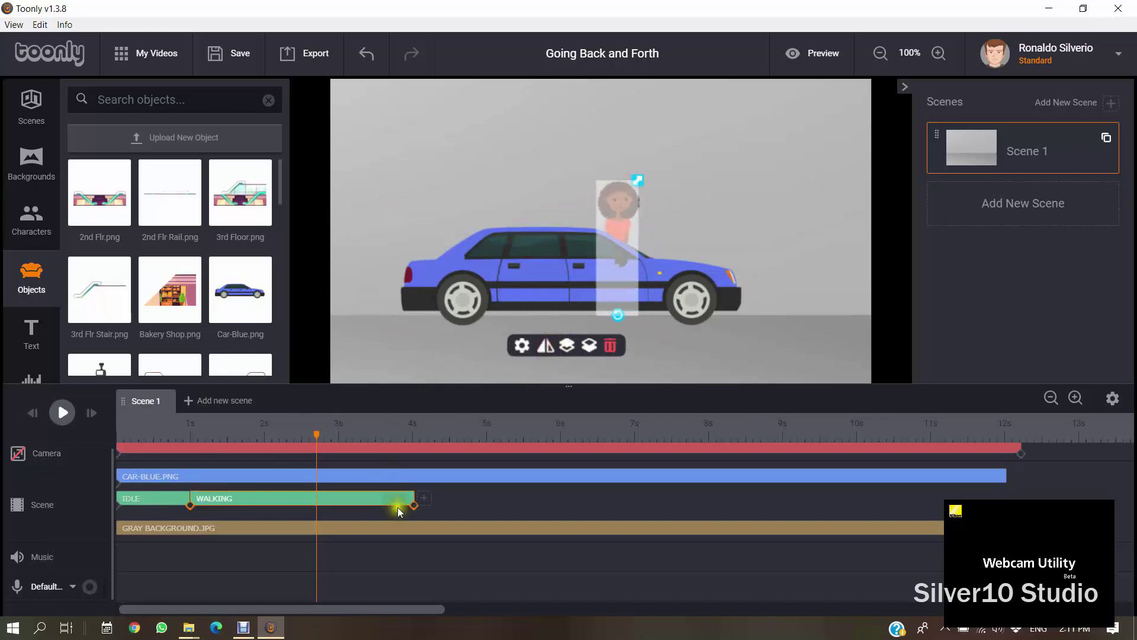
pyautogui.click(64, 416)
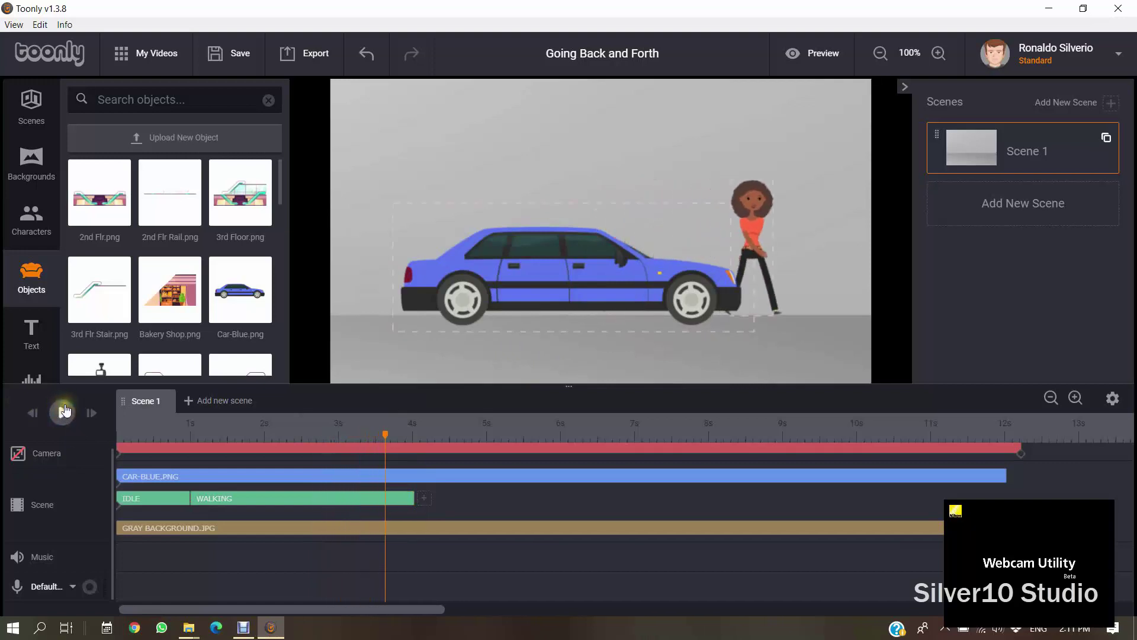
pyautogui.click(381, 496)
# Add a second Walking animation from 4 s to 5 s, ending with the woman lower and closer to the car's front.
pyautogui.click(423, 498)
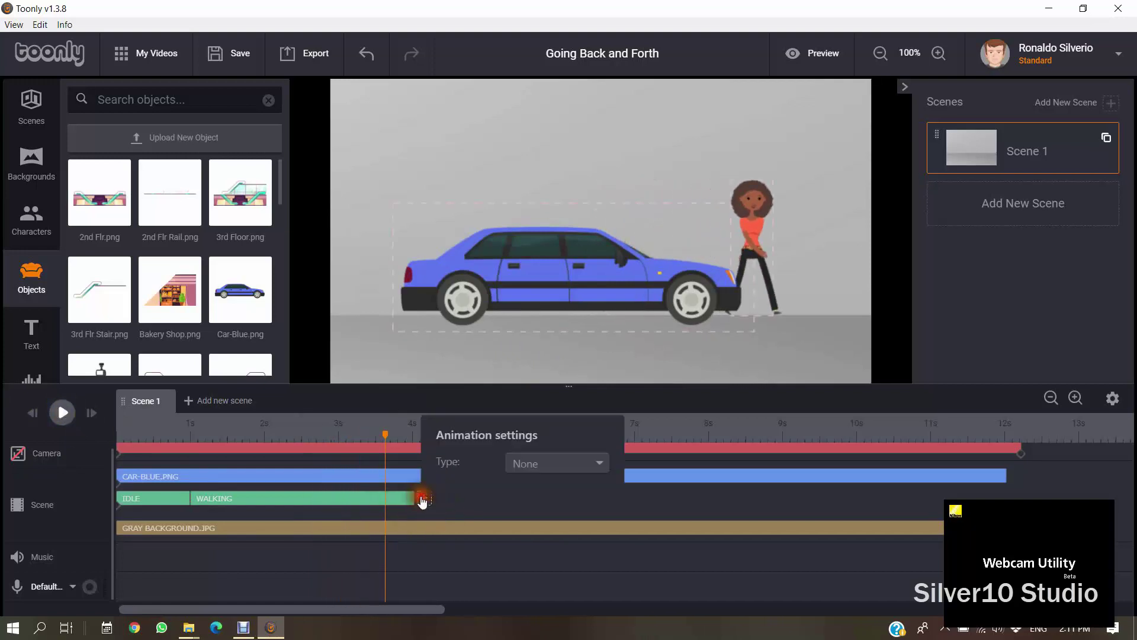
pyautogui.click(532, 462)
pyautogui.write('wal')
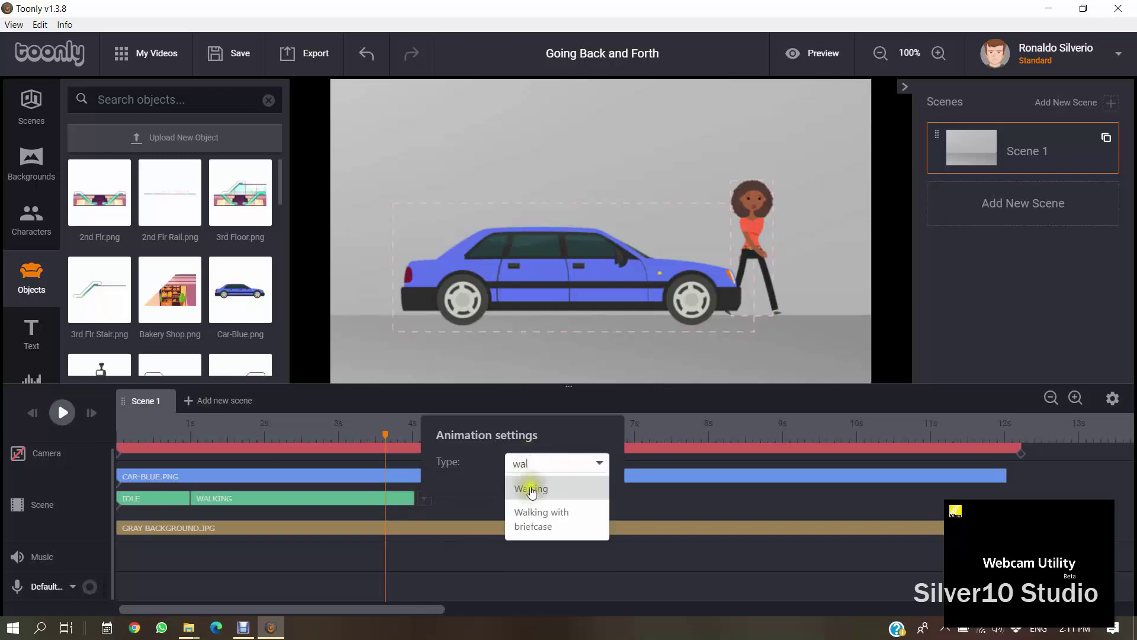
pyautogui.click(532, 489)
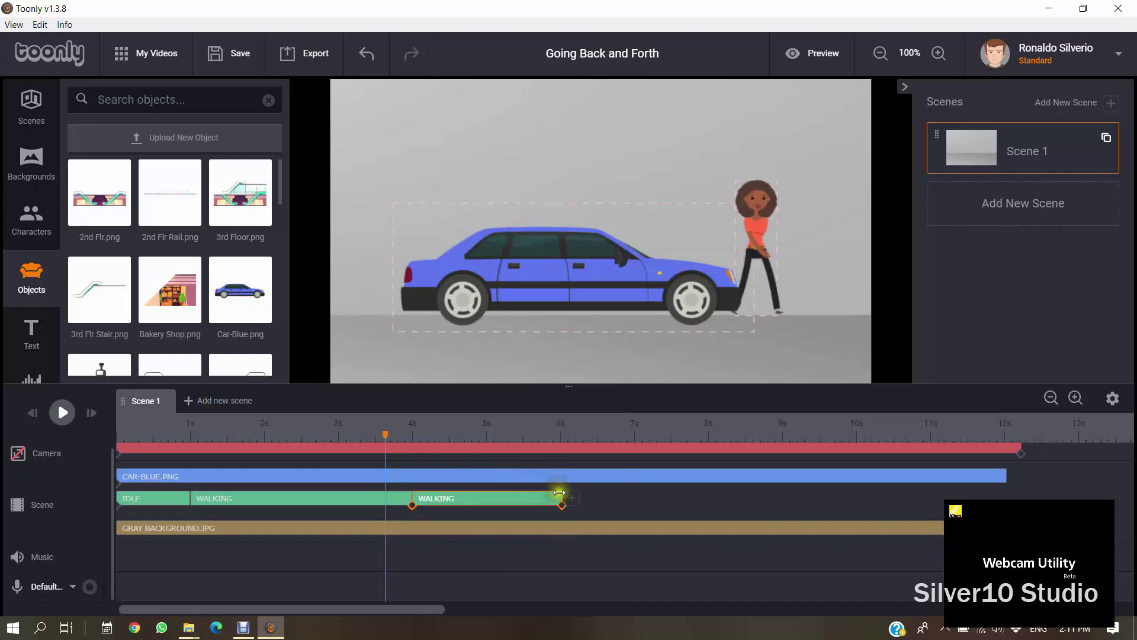
pyautogui.moveTo(560, 490); pyautogui.dragTo(487, 487)
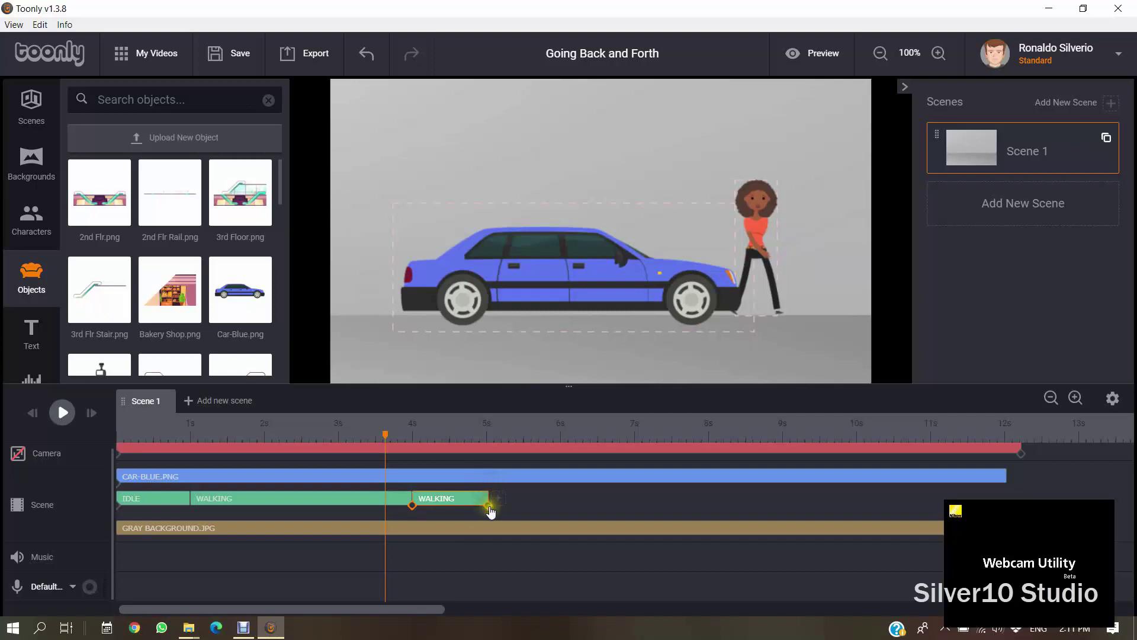
pyautogui.click(488, 505)
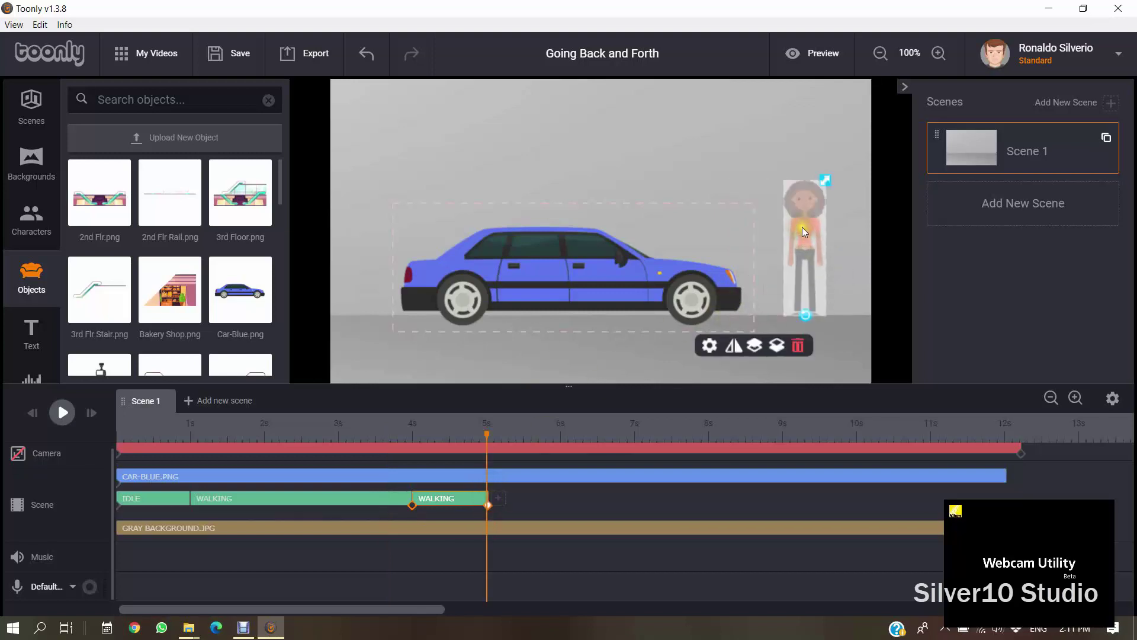
pyautogui.moveTo(802, 226); pyautogui.dragTo(767, 264)
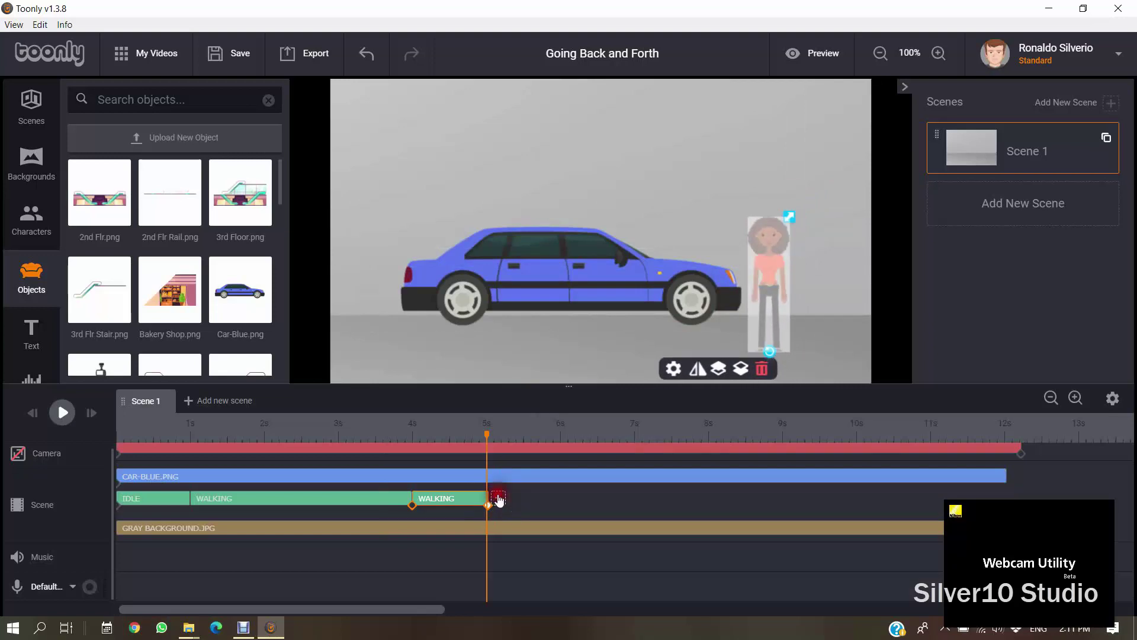
# Add a third Walking animation from 5 s to 8 s, ending with the woman behind the car's rear at the scene's left edge.
pyautogui.click(499, 499)
pyautogui.click(594, 462)
pyautogui.write('wa')
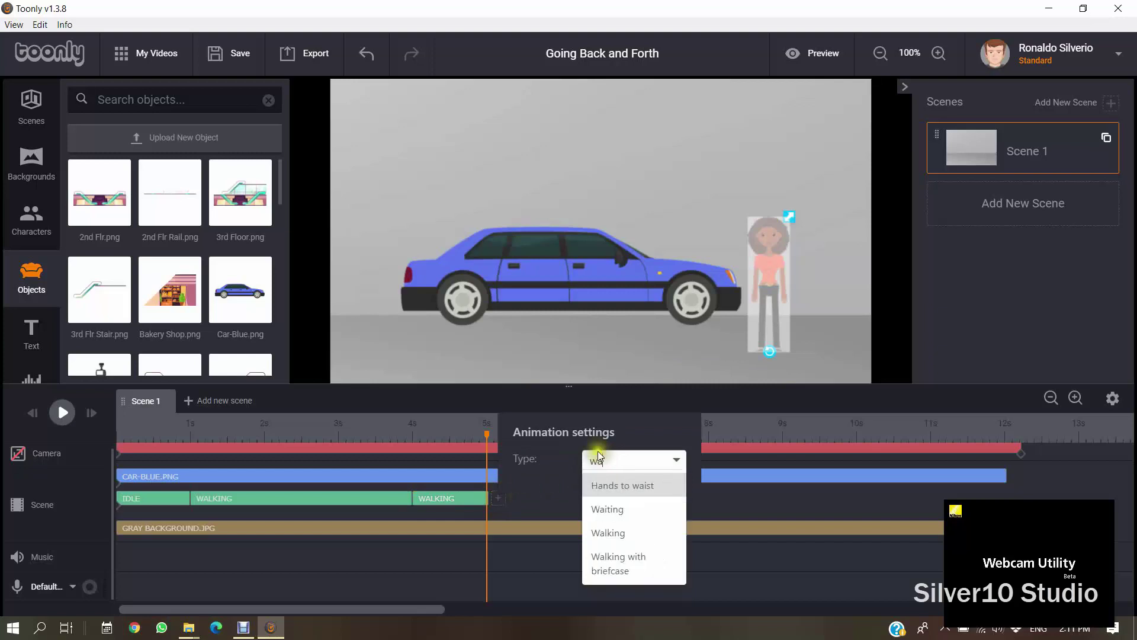
pyautogui.click(608, 533)
pyautogui.moveTo(635, 498); pyautogui.dragTo(703, 491)
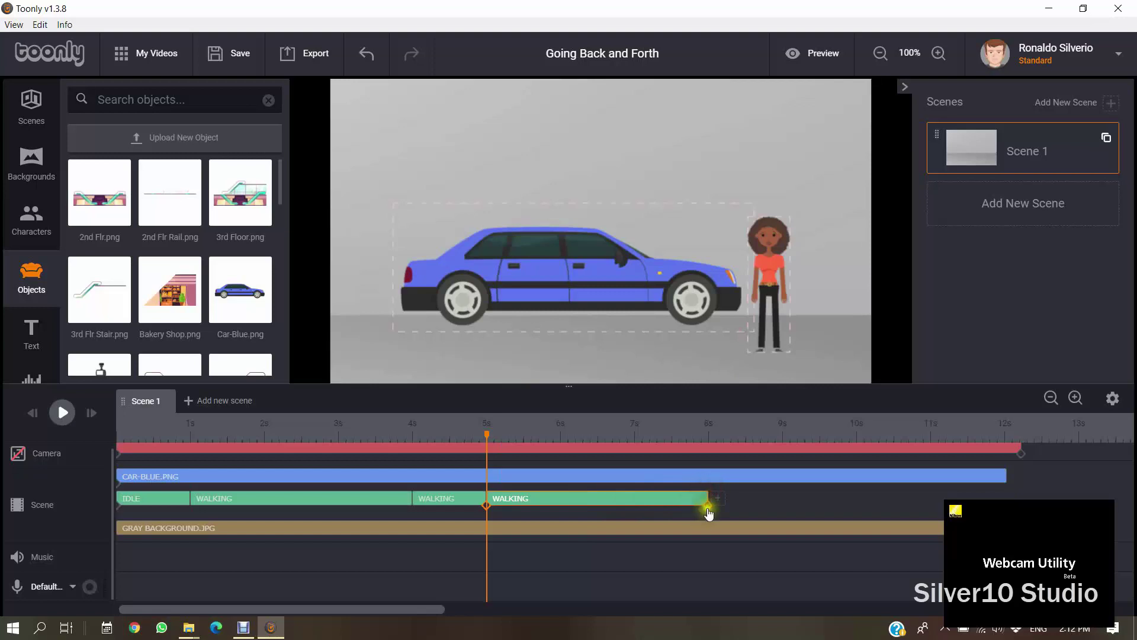
pyautogui.click(708, 504)
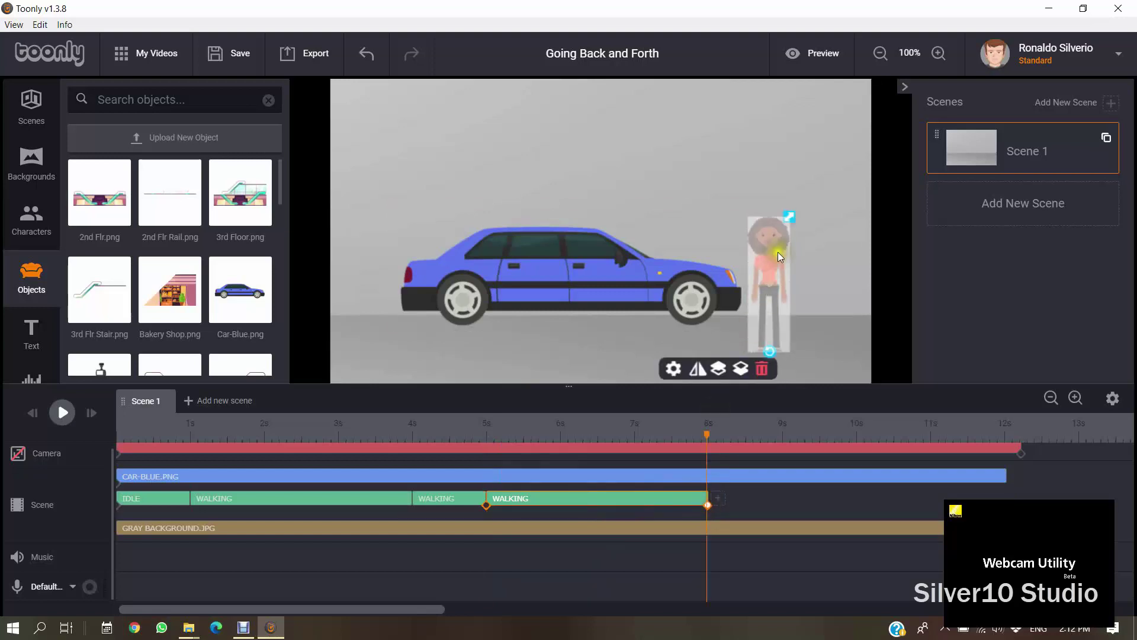
pyautogui.moveTo(770, 255); pyautogui.dragTo(361, 253)
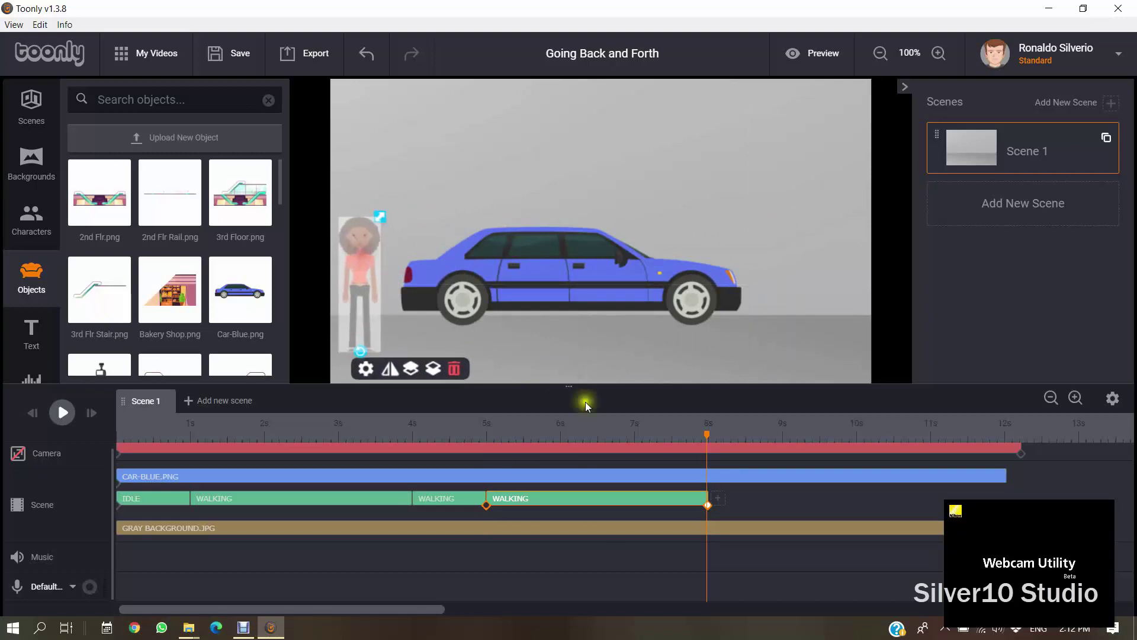
# Add a Running animation for the woman starting at 8 s and shorten it to end at about 8.8 s.
pyautogui.click(719, 498)
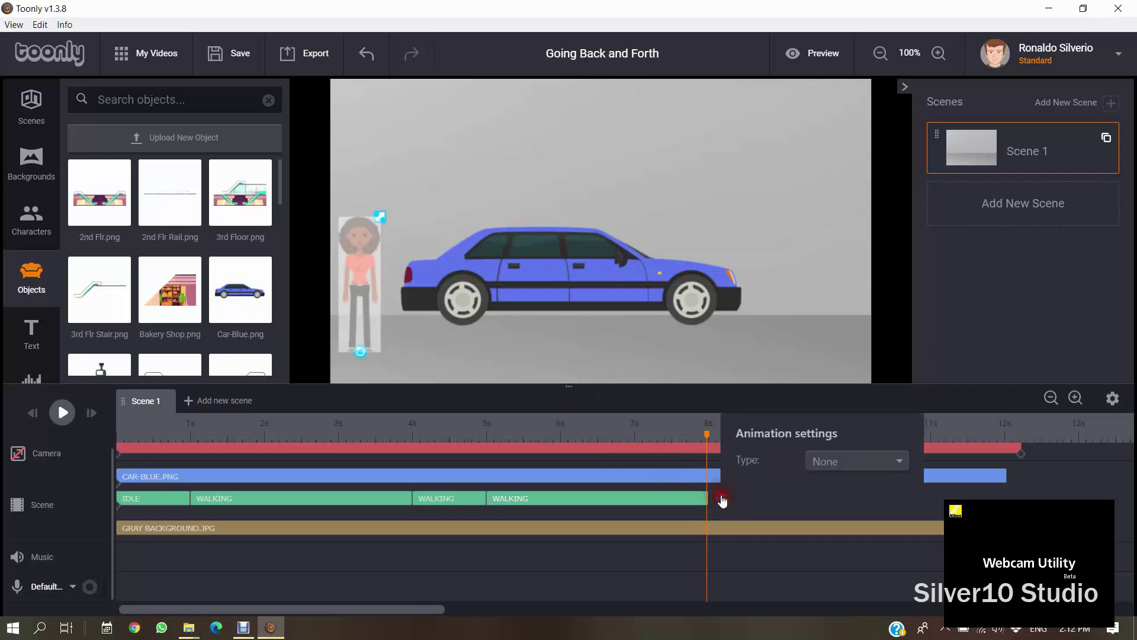
pyautogui.click(829, 462)
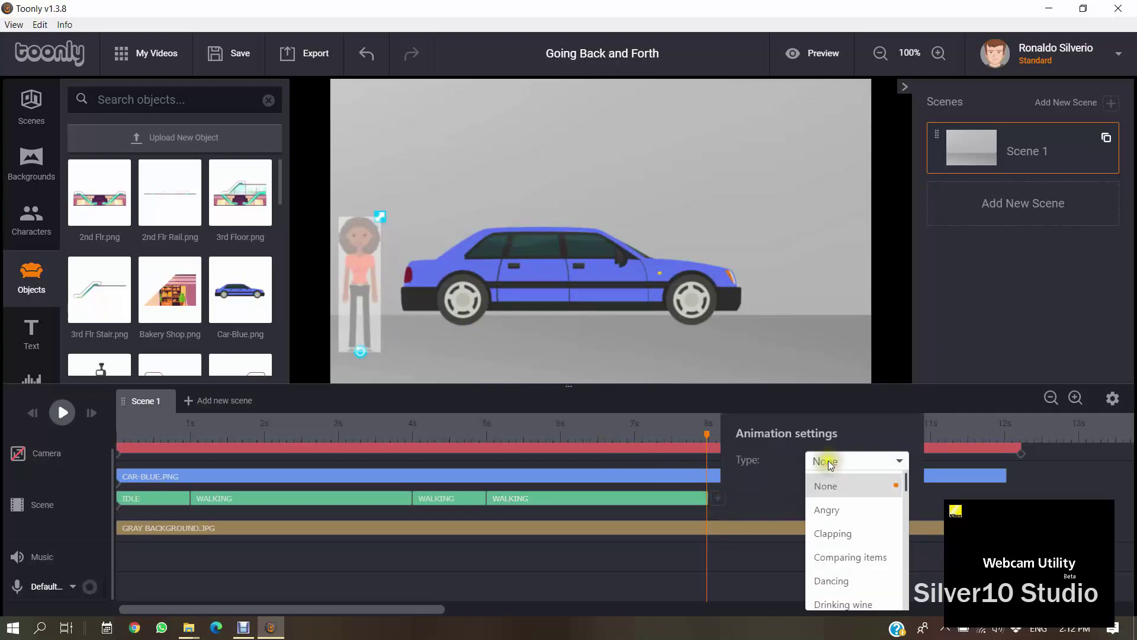
pyautogui.write('ru')
pyautogui.click(829, 485)
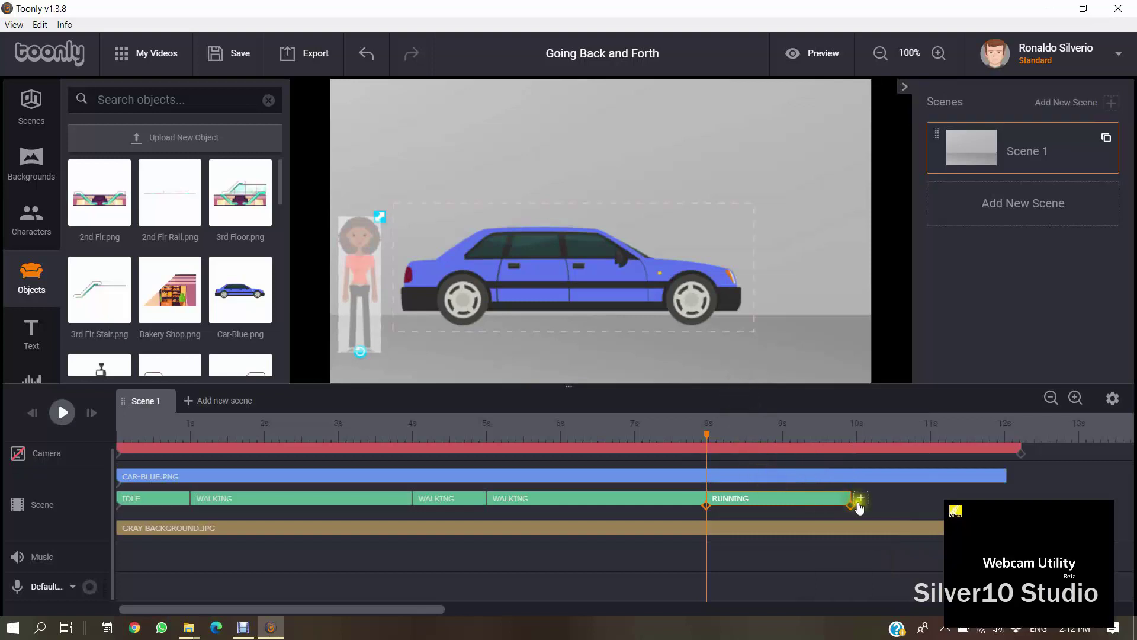
pyautogui.moveTo(847, 496); pyautogui.dragTo(767, 494)
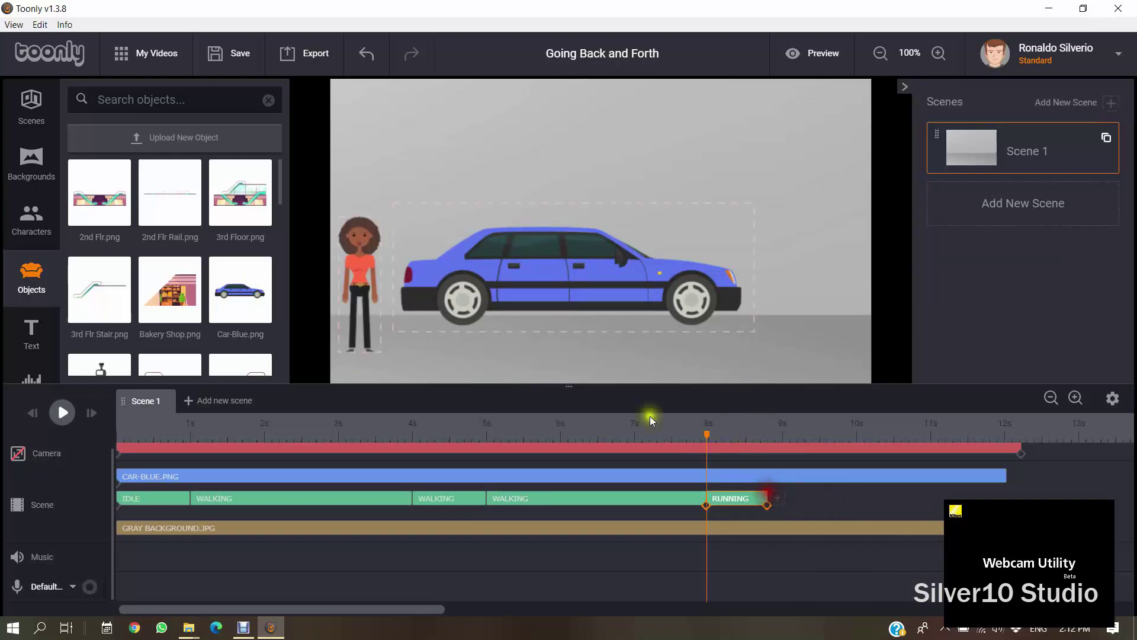
# End the first Running animation at about 8.8 s with the woman higher and closer to the car's rear.
pyautogui.click(769, 507)
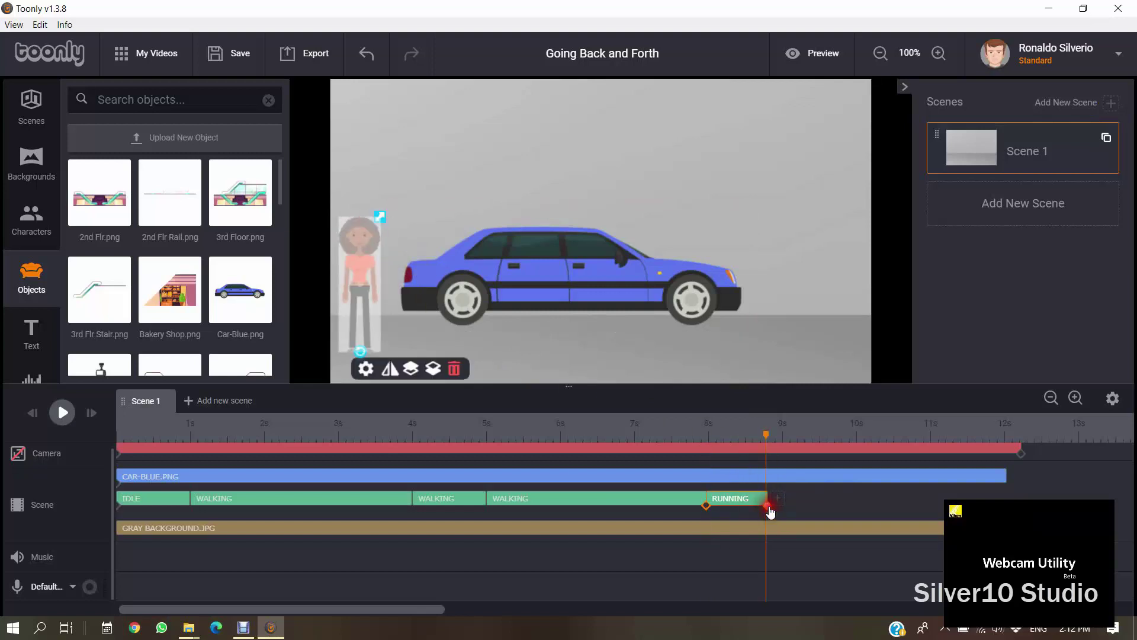
pyautogui.moveTo(365, 266); pyautogui.dragTo(388, 230)
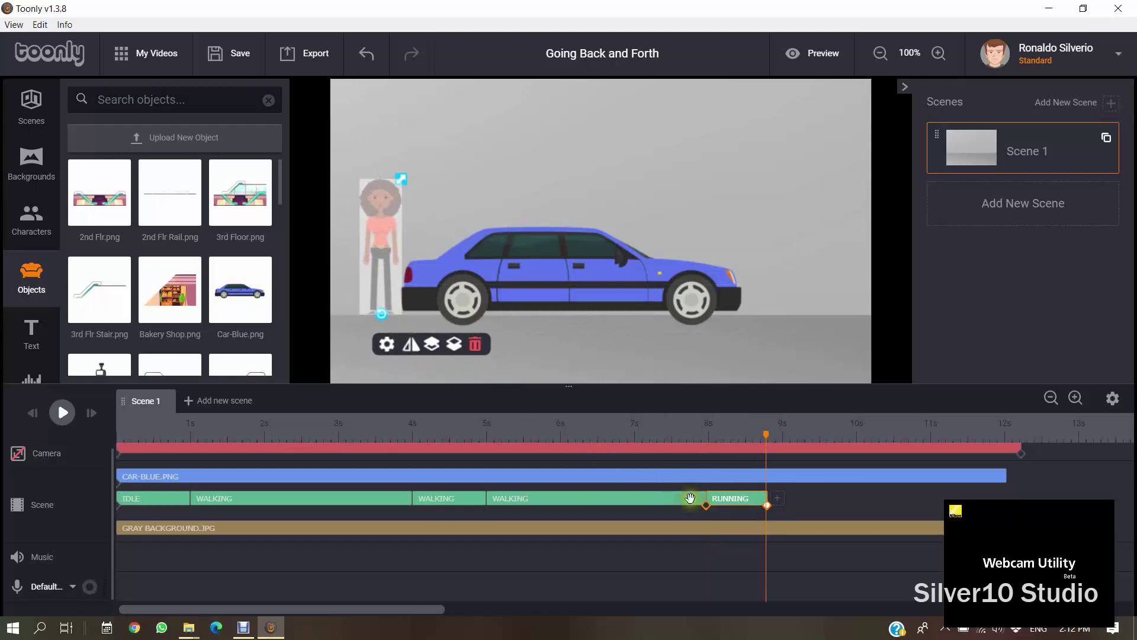
# Add a second Running animation from about 8.8 s to 10.8 s, ending with the woman behind the car's middle.
pyautogui.click(774, 501)
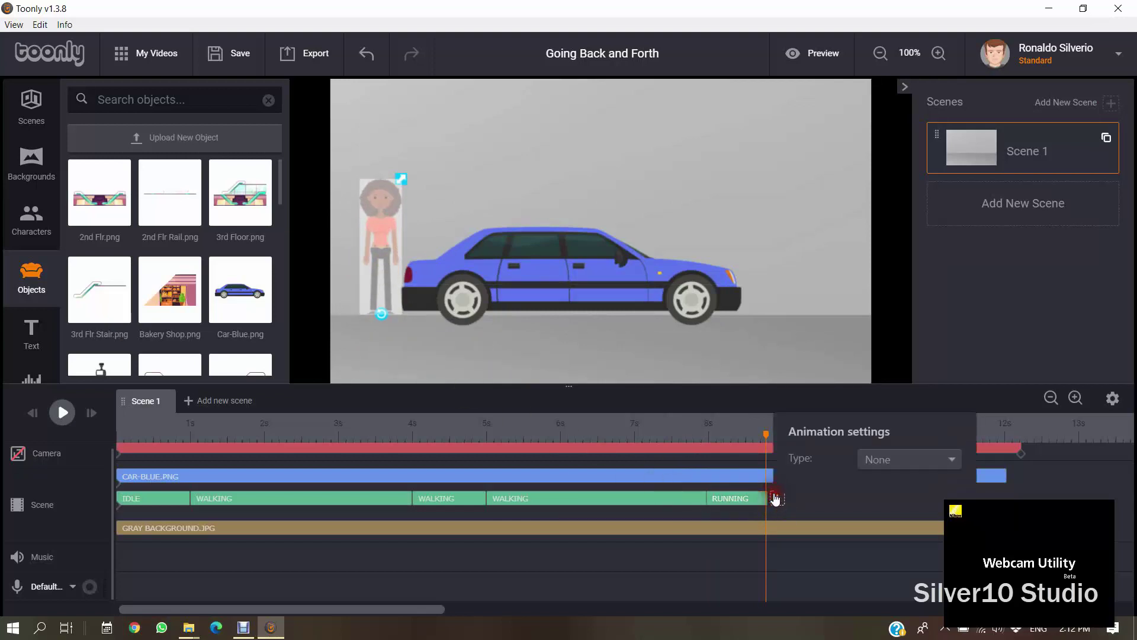
pyautogui.click(893, 461)
pyautogui.write('run')
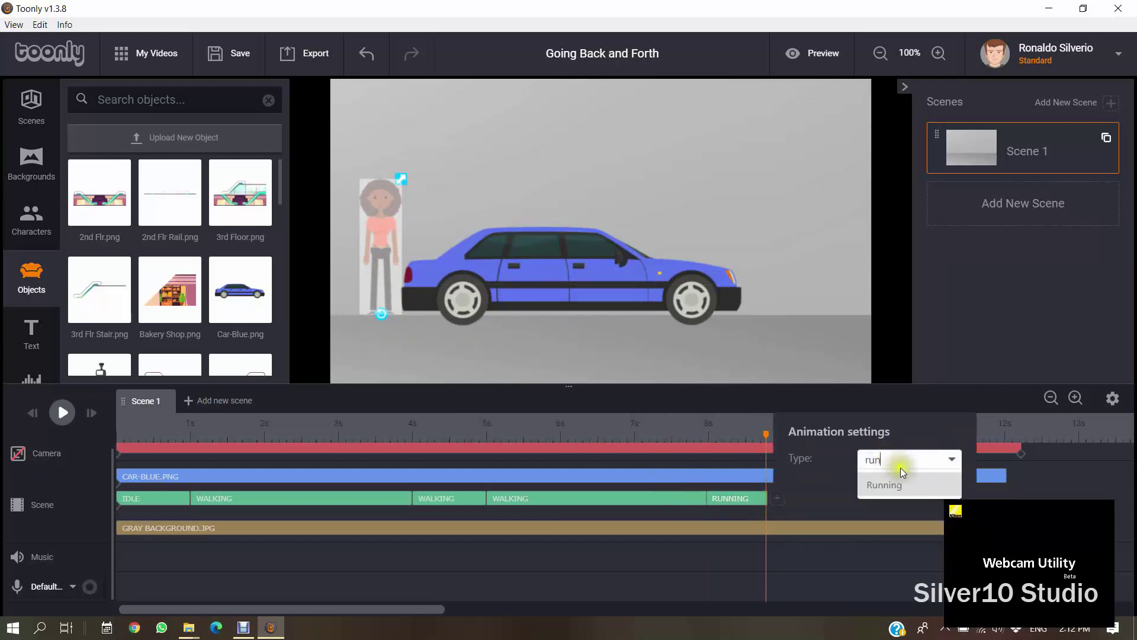
pyautogui.click(898, 492)
pyautogui.moveTo(844, 502); pyautogui.dragTo(915, 503)
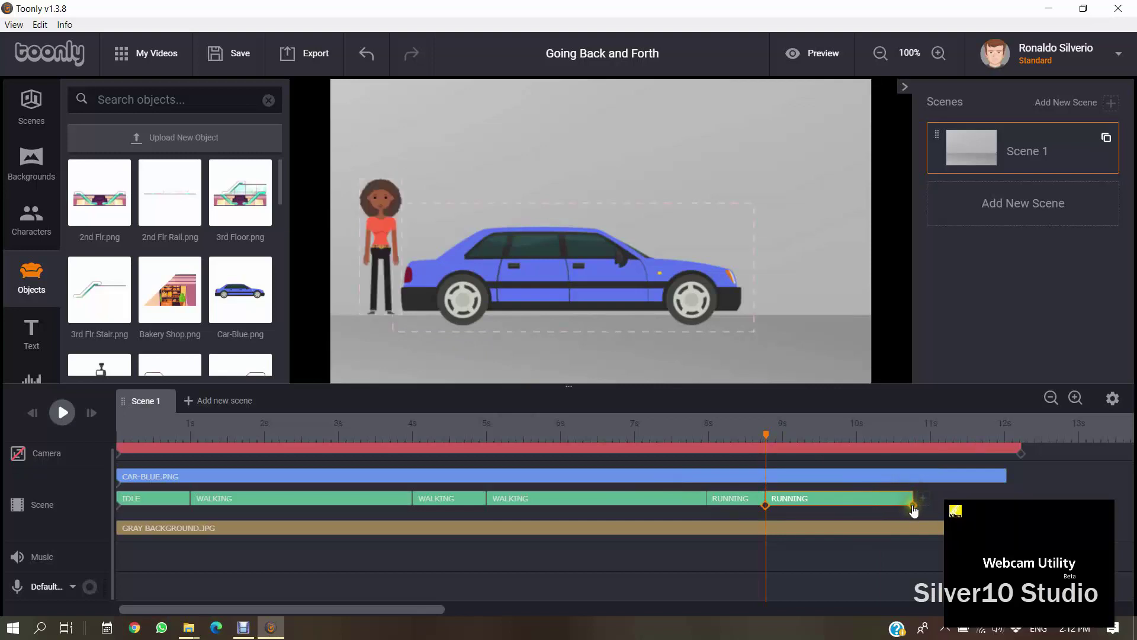
pyautogui.click(913, 507)
pyautogui.moveTo(371, 236); pyautogui.dragTo(581, 228)
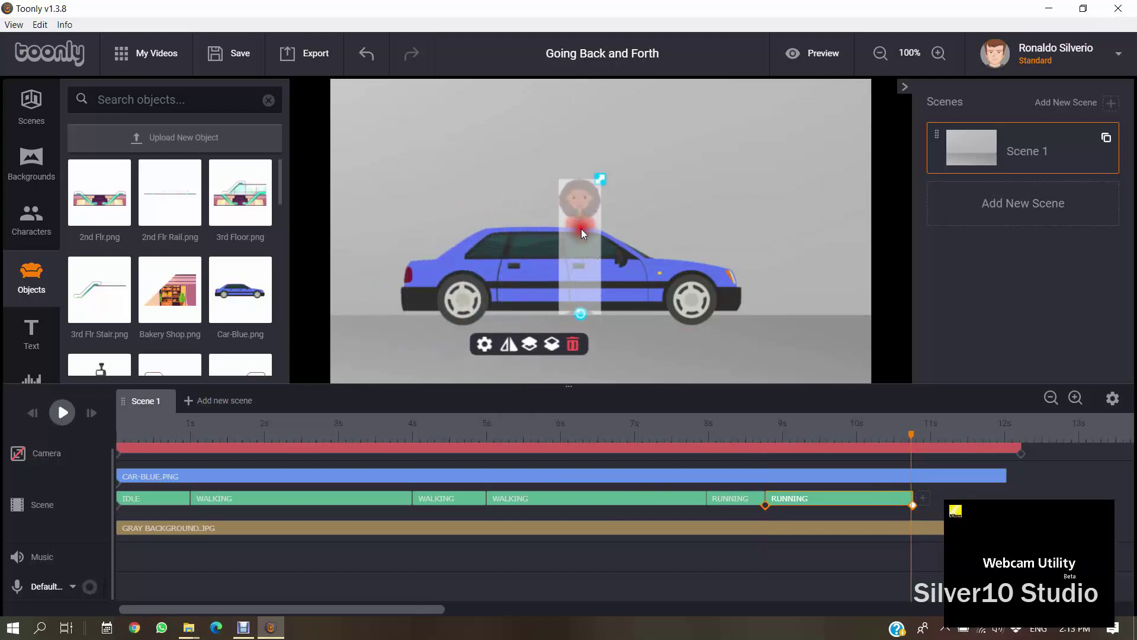
# Add a Say hi animation for the woman from about 10.8 s to 12.7 s and extend the blue car's clip to match.
pyautogui.click(923, 498)
pyautogui.click(1016, 464)
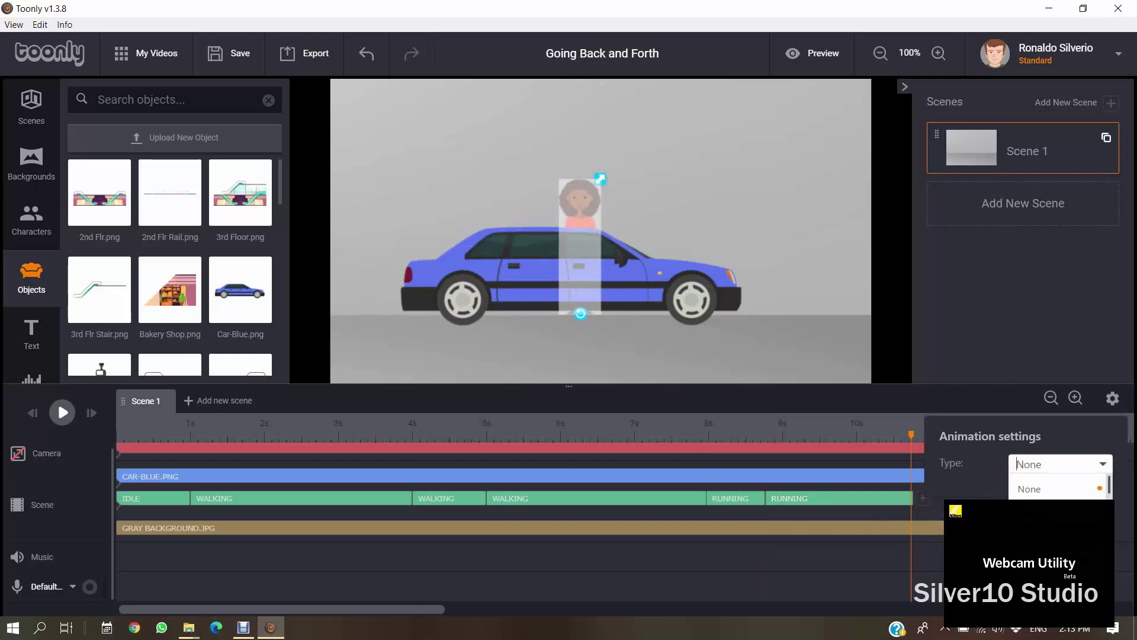
pyautogui.write('sa')
pyautogui.click(1043, 491)
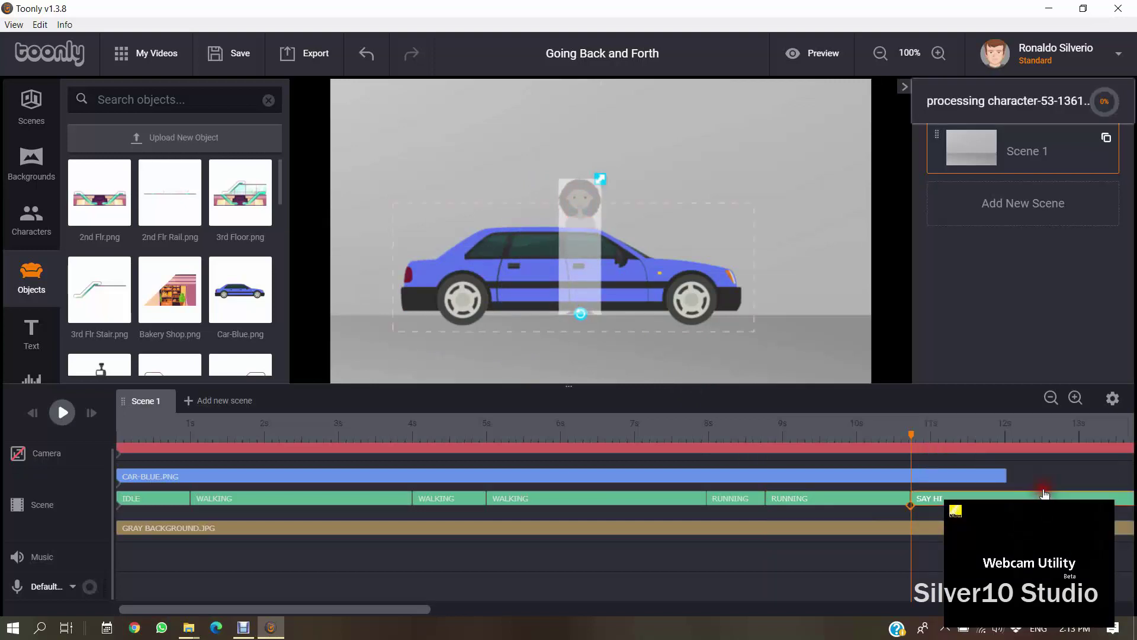
pyautogui.moveTo(401, 609); pyautogui.dragTo(503, 608)
pyautogui.click(835, 498)
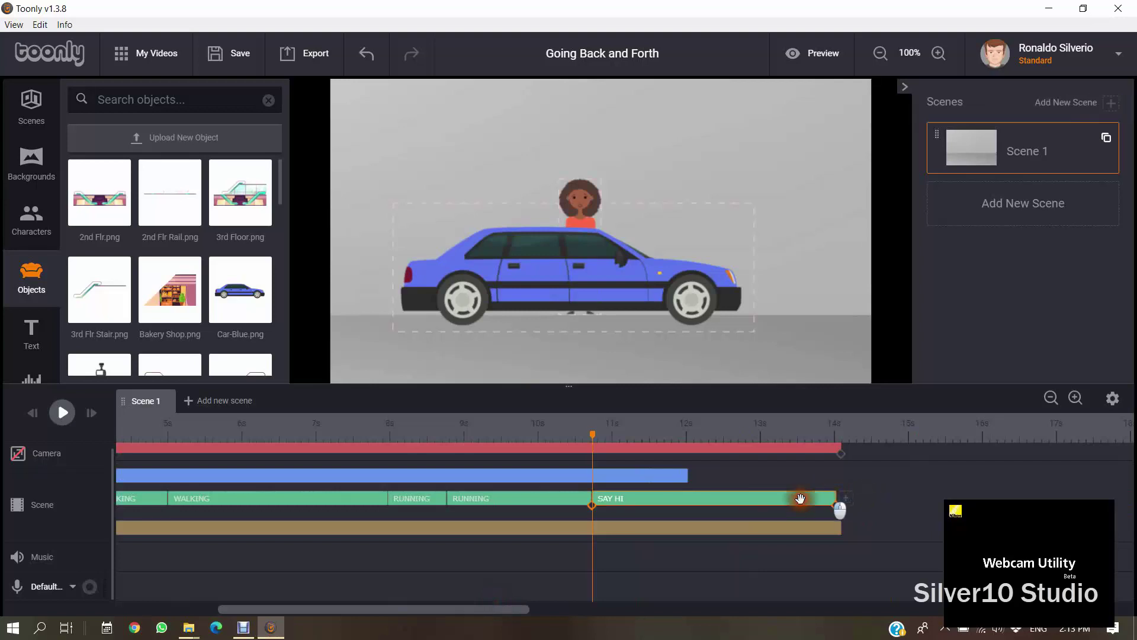
pyautogui.moveTo(835, 498); pyautogui.dragTo(741, 493)
pyautogui.click(734, 498)
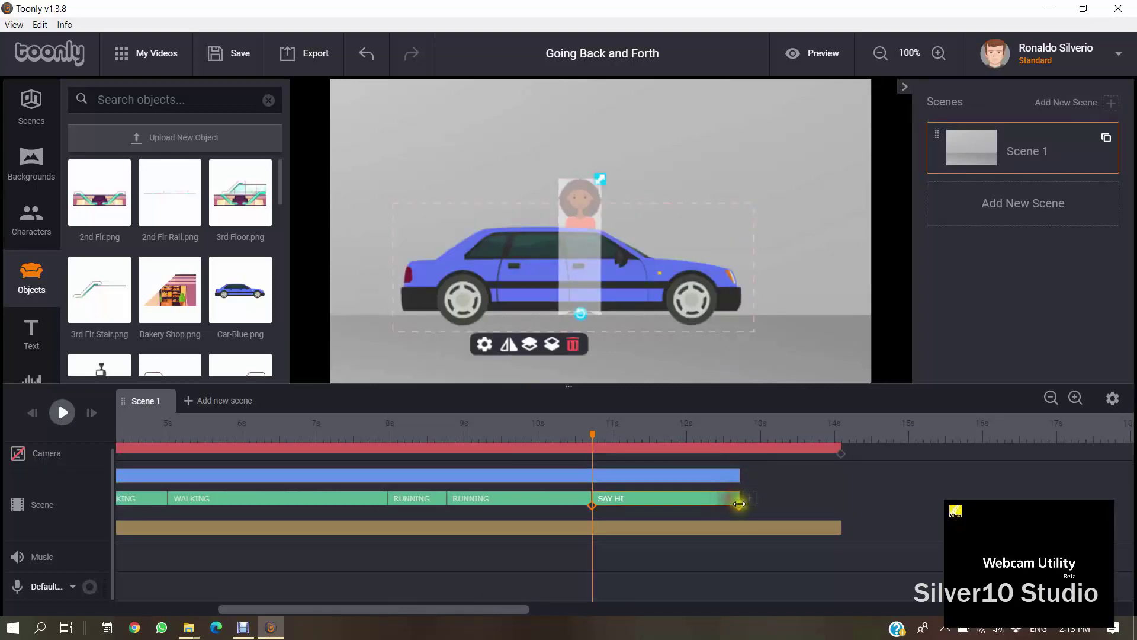
# Duplicate the blue car so the copy starts at about 12.7 s, where the original car clip ends.
pyautogui.click(739, 504)
pyautogui.click(720, 476)
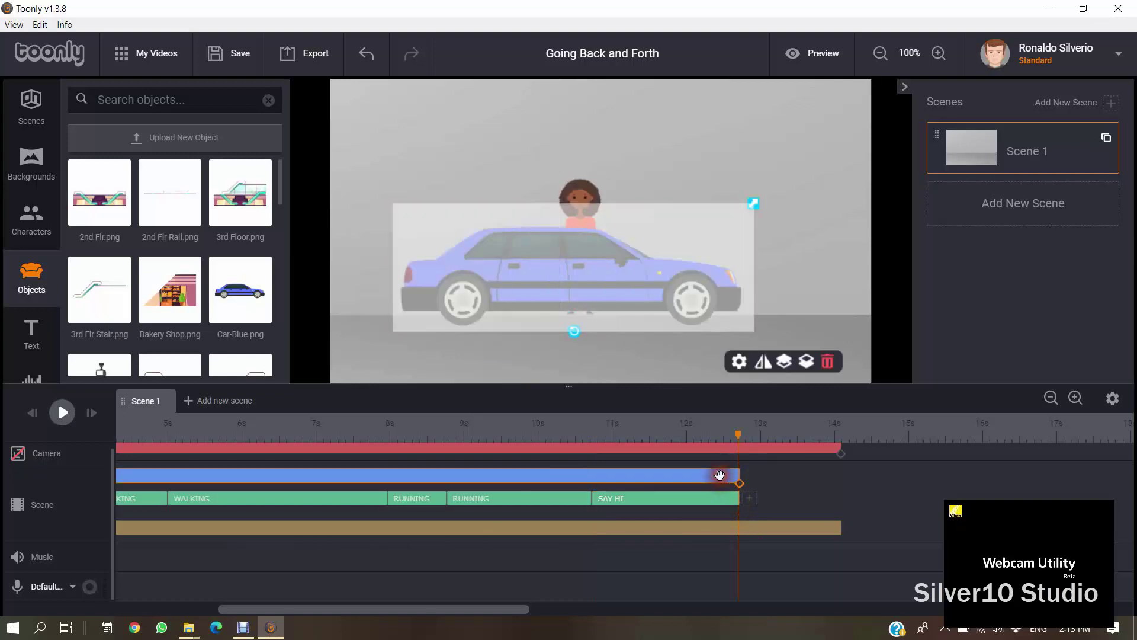
pyautogui.hotkey('ctrl', 'v')
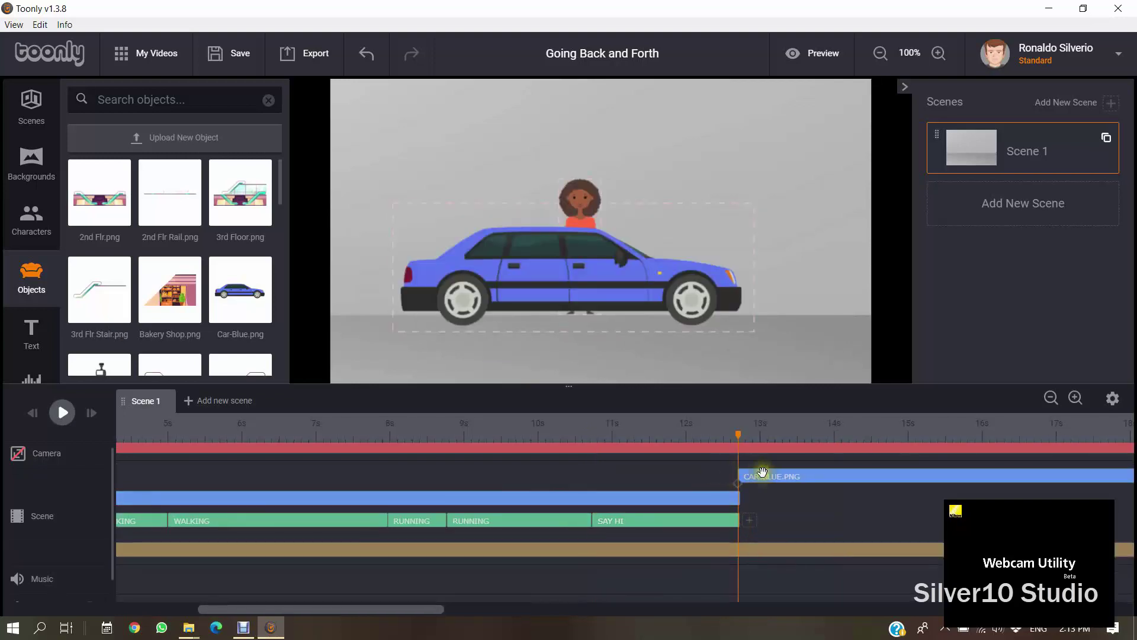
# Shorten the car copy and the gray background so both end at about 14 s.
pyautogui.moveTo(424, 606); pyautogui.dragTo(673, 597)
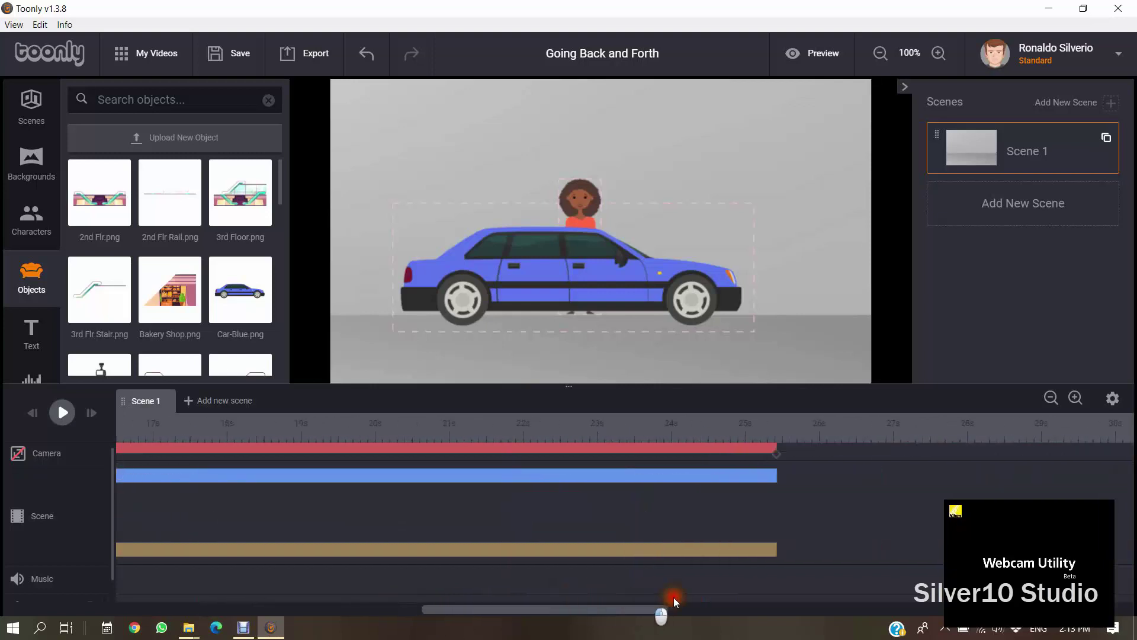
pyautogui.moveTo(685, 474); pyautogui.dragTo(169, 476)
pyautogui.click(613, 610)
pyautogui.moveTo(613, 610); pyautogui.dragTo(450, 606)
pyautogui.moveTo(823, 478); pyautogui.dragTo(503, 475)
pyautogui.moveTo(746, 545); pyautogui.dragTo(340, 546)
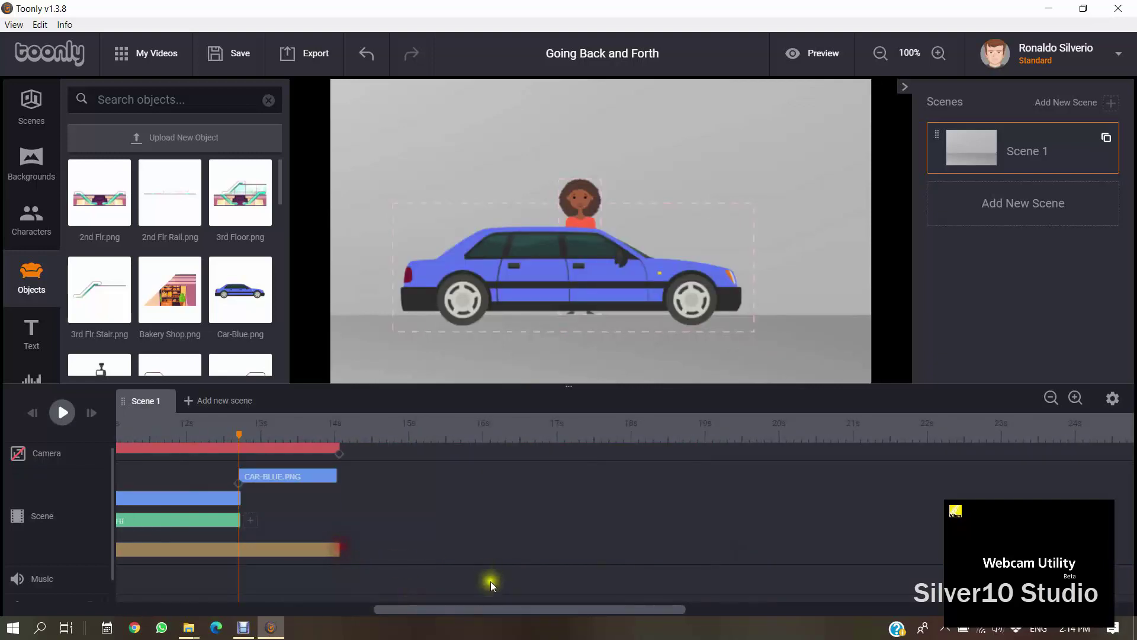
# Animate the car copy to drive forward past the scene's right edge by about 14 s.
pyautogui.moveTo(480, 606); pyautogui.dragTo(395, 606)
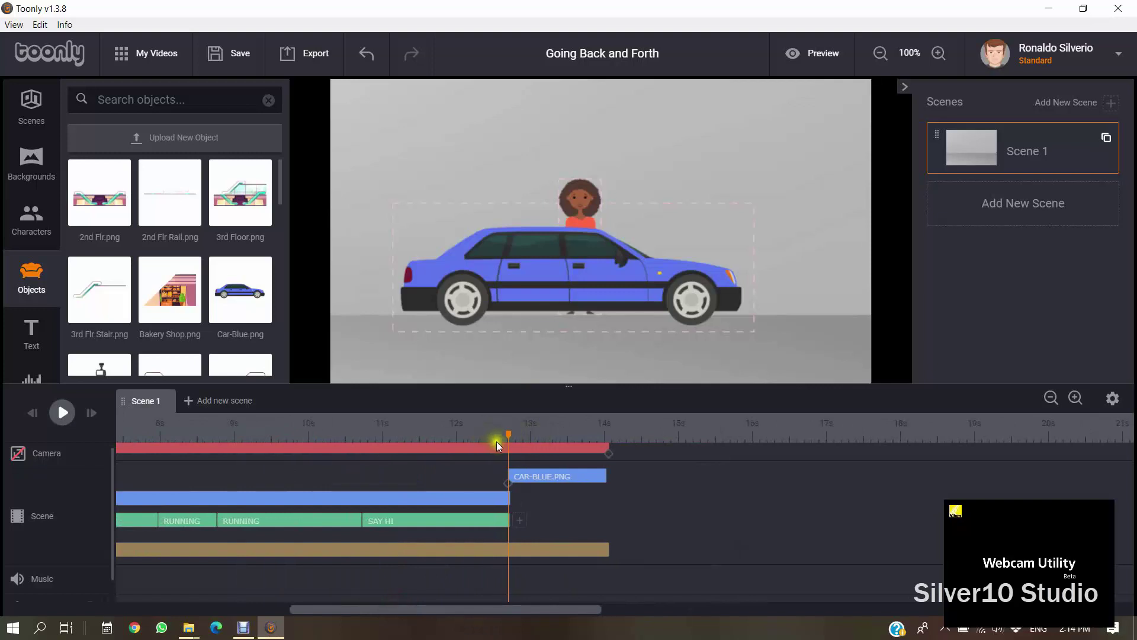
pyautogui.click(566, 477)
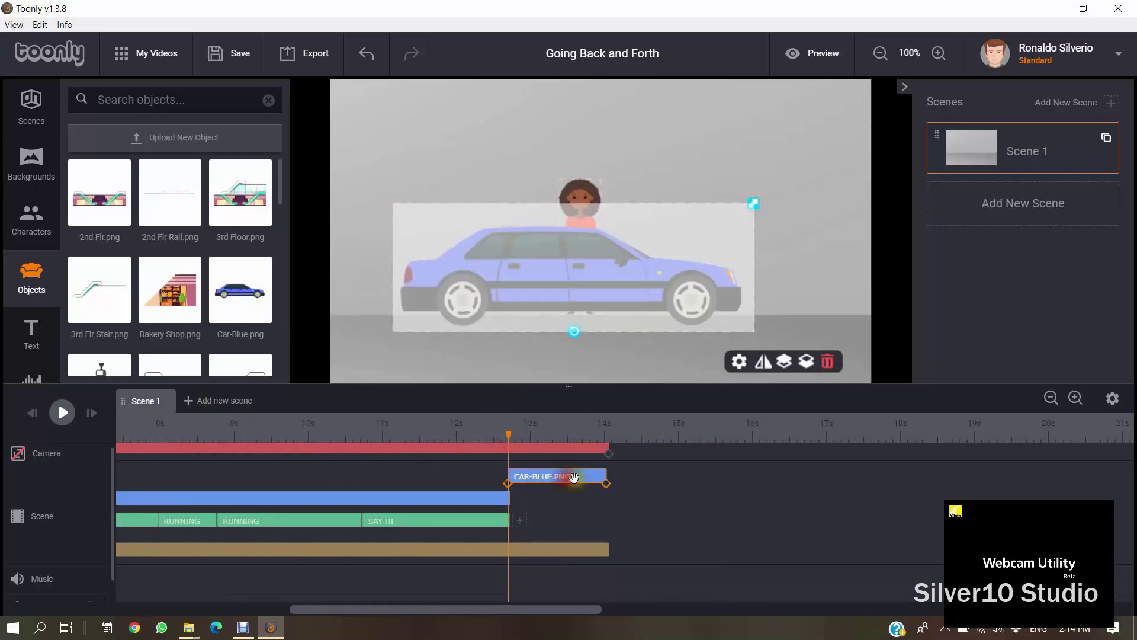
pyautogui.click(606, 485)
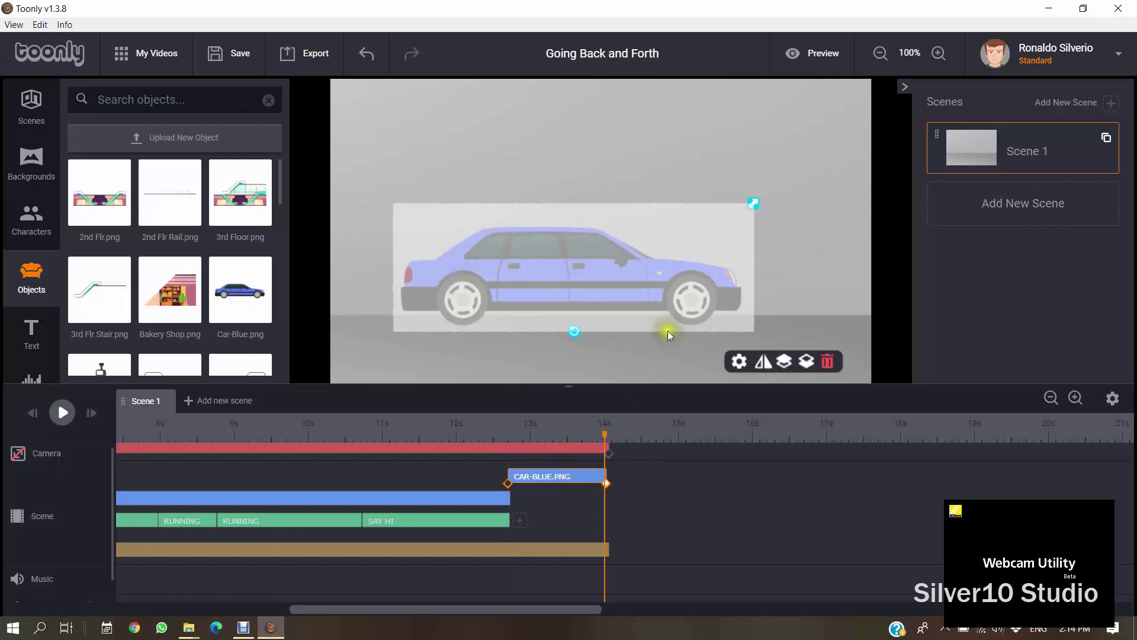
pyautogui.moveTo(419, 288); pyautogui.dragTo(850, 289)
pyautogui.click(554, 522)
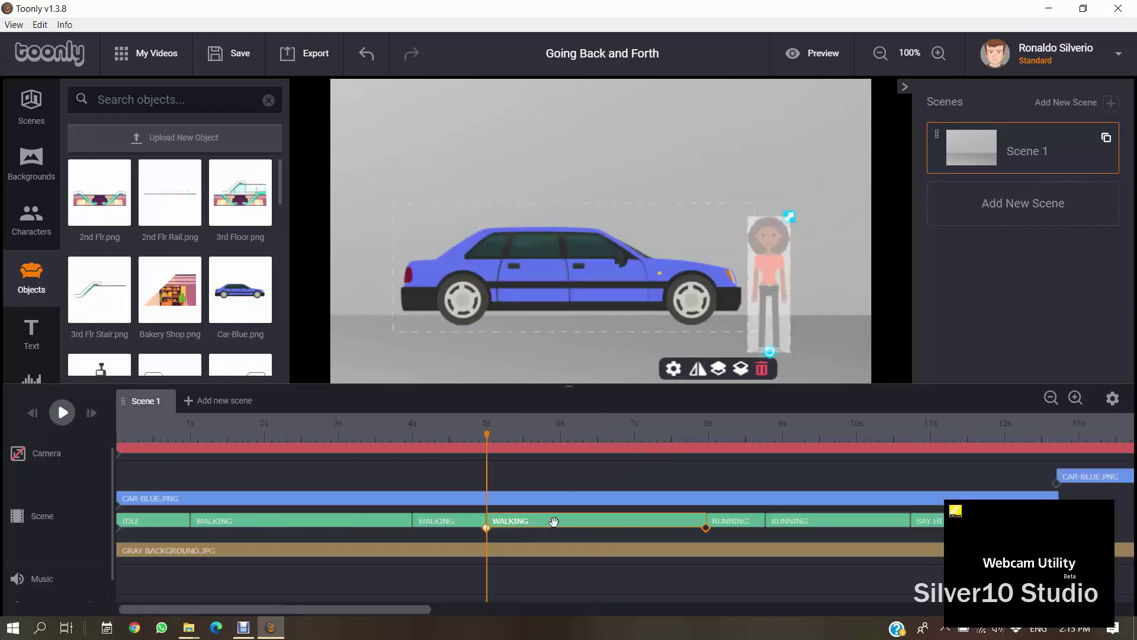
pyautogui.hotkey('ctrl', 'v')
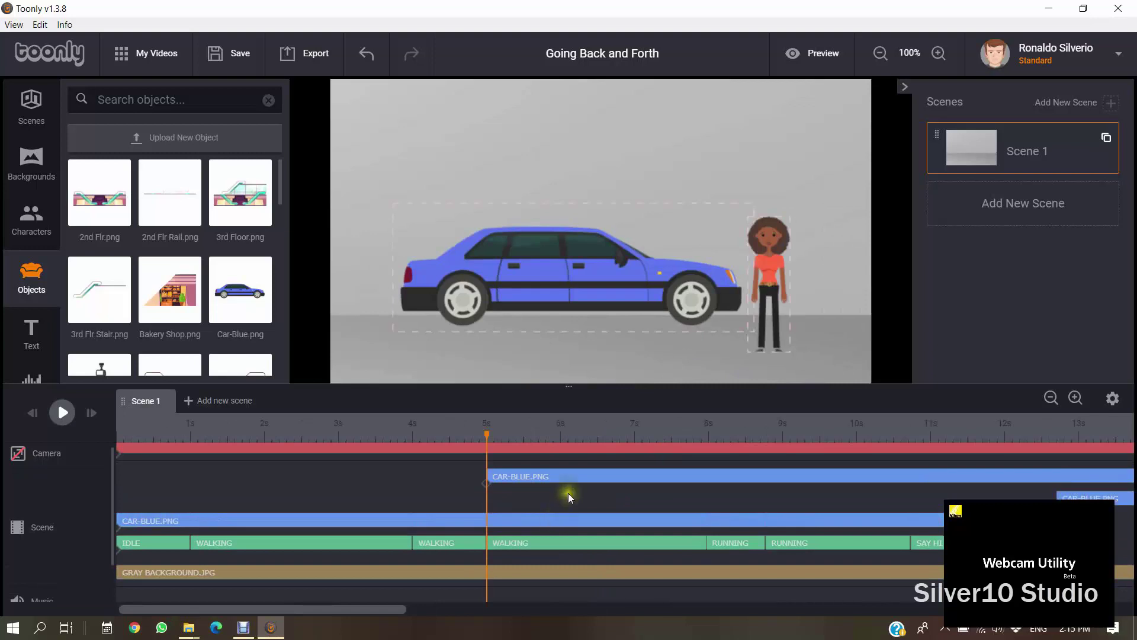
pyautogui.hotkey('ctrl', 'z')
# Duplicate the woman at 5 s and remove the copy's Idle and first two Walking animations.
pyautogui.click(562, 522)
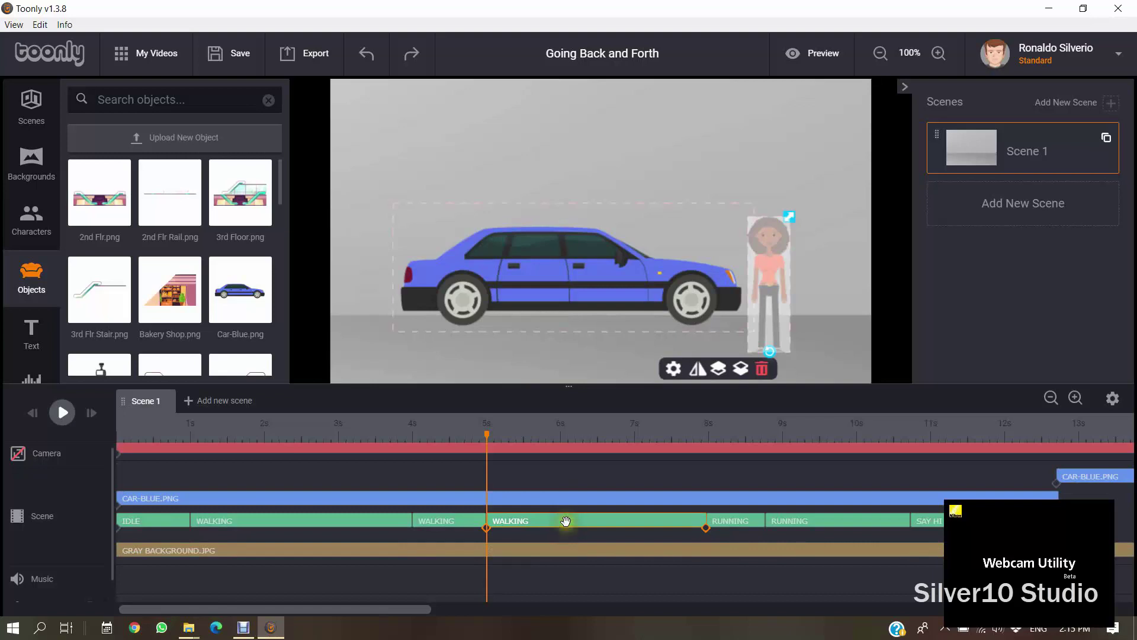
pyautogui.hotkey('ctrl', 'v')
pyautogui.click(527, 476)
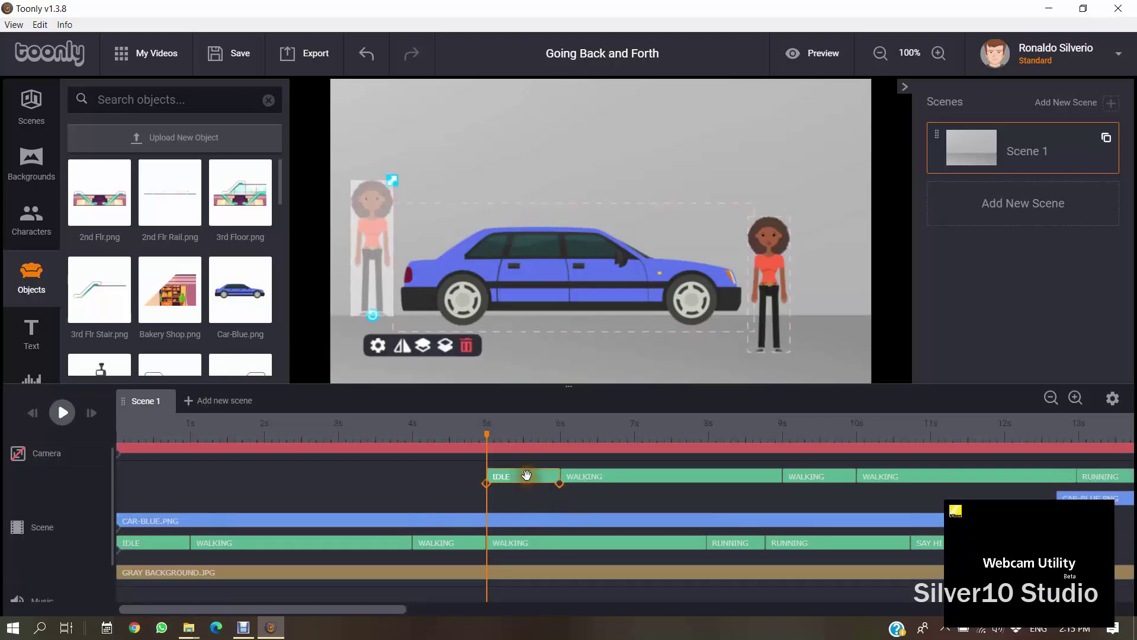
pyautogui.click(535, 475)
pyautogui.click(586, 452)
pyautogui.click(529, 476)
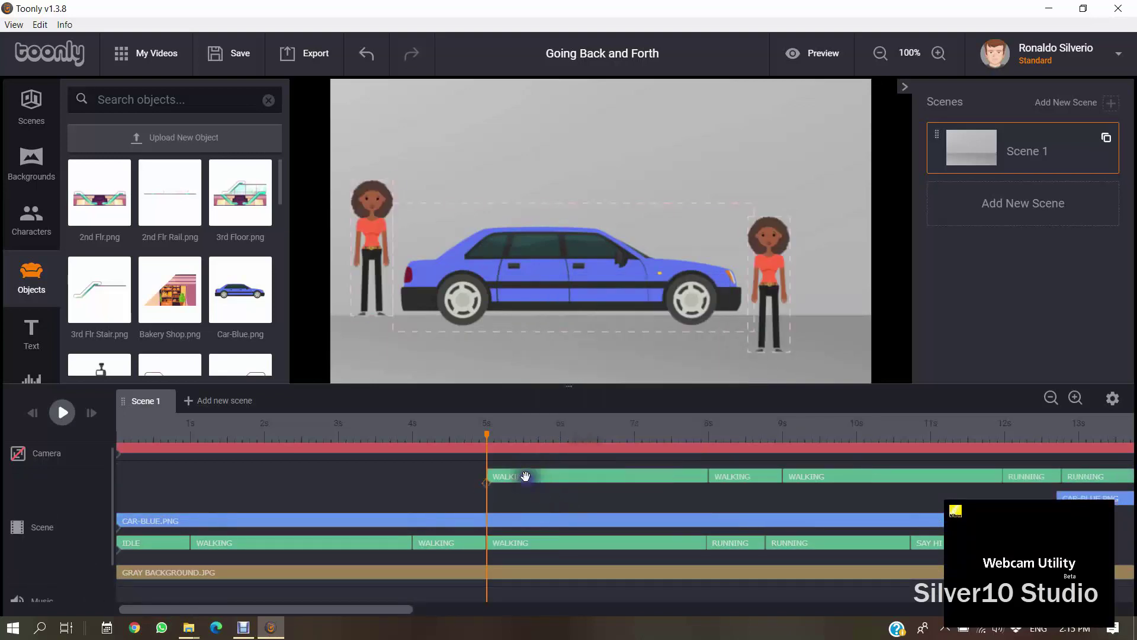
pyautogui.click(530, 475)
pyautogui.click(566, 458)
pyautogui.click(527, 476)
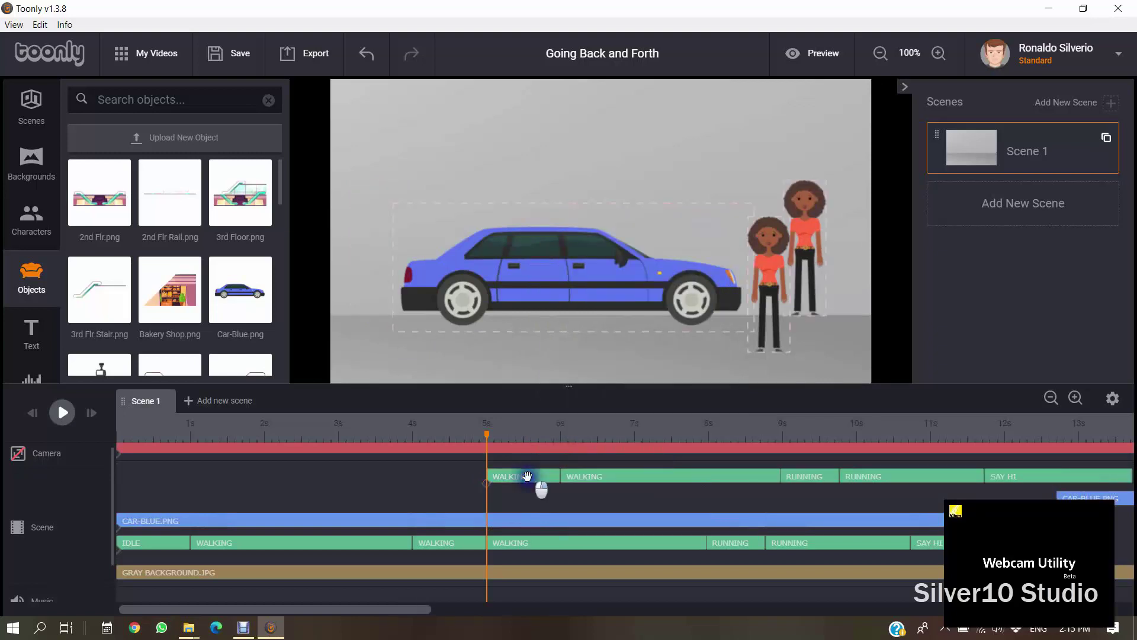
pyautogui.click(530, 477)
pyautogui.click(567, 456)
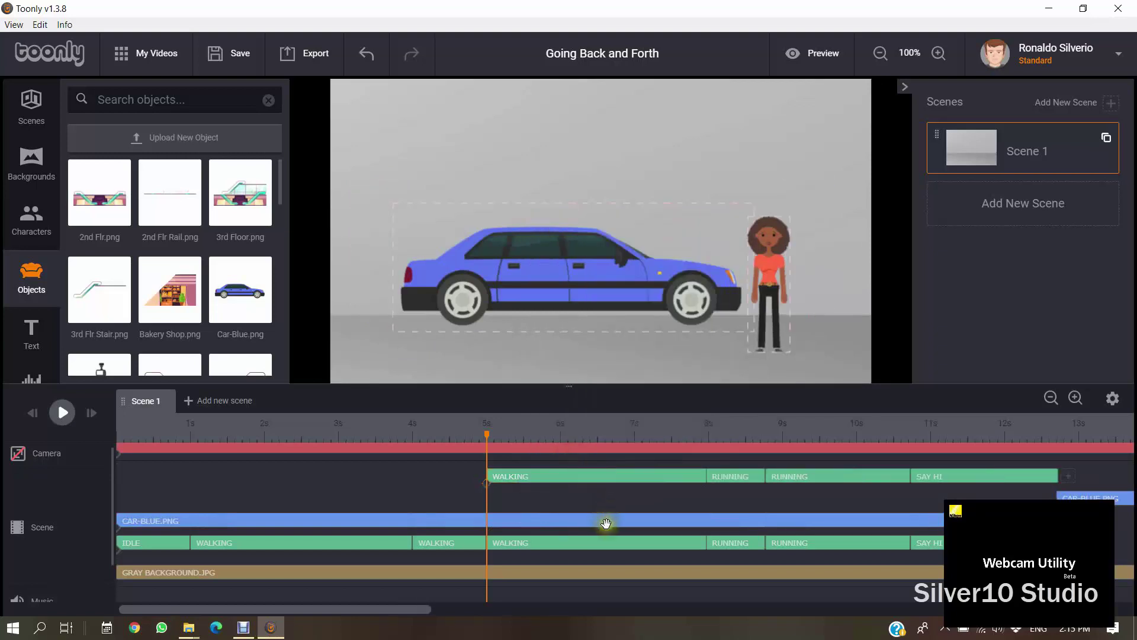
# Remove the original woman's third Walking, both Running and Say hi animations so her clip ends at 5 s.
pyautogui.click(593, 540)
pyautogui.click(591, 540)
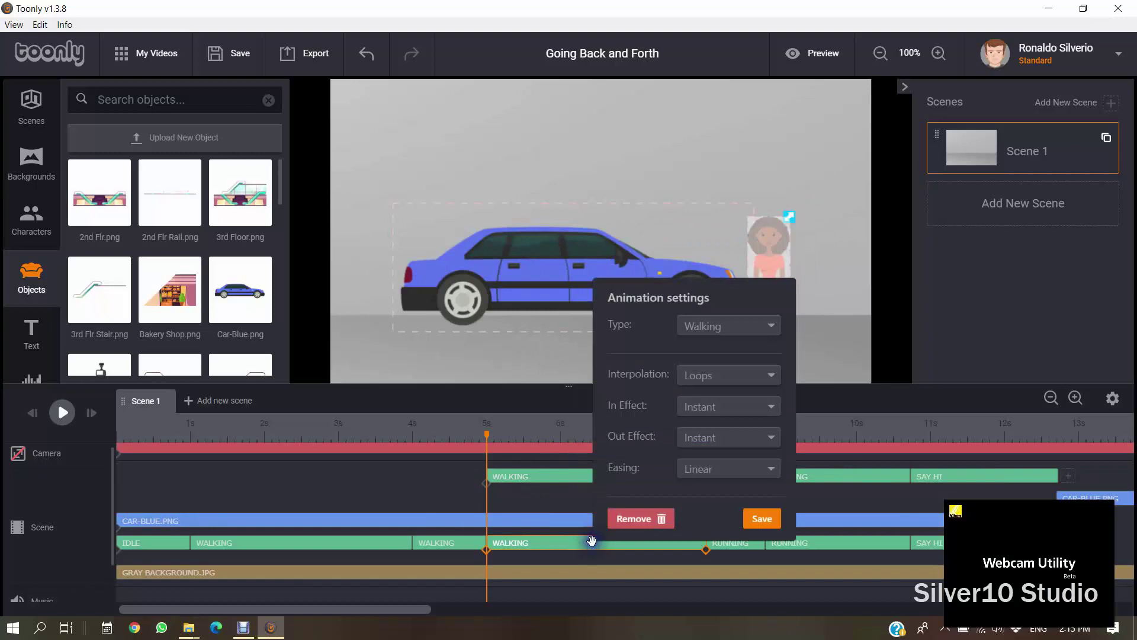
pyautogui.click(644, 519)
pyautogui.click(520, 543)
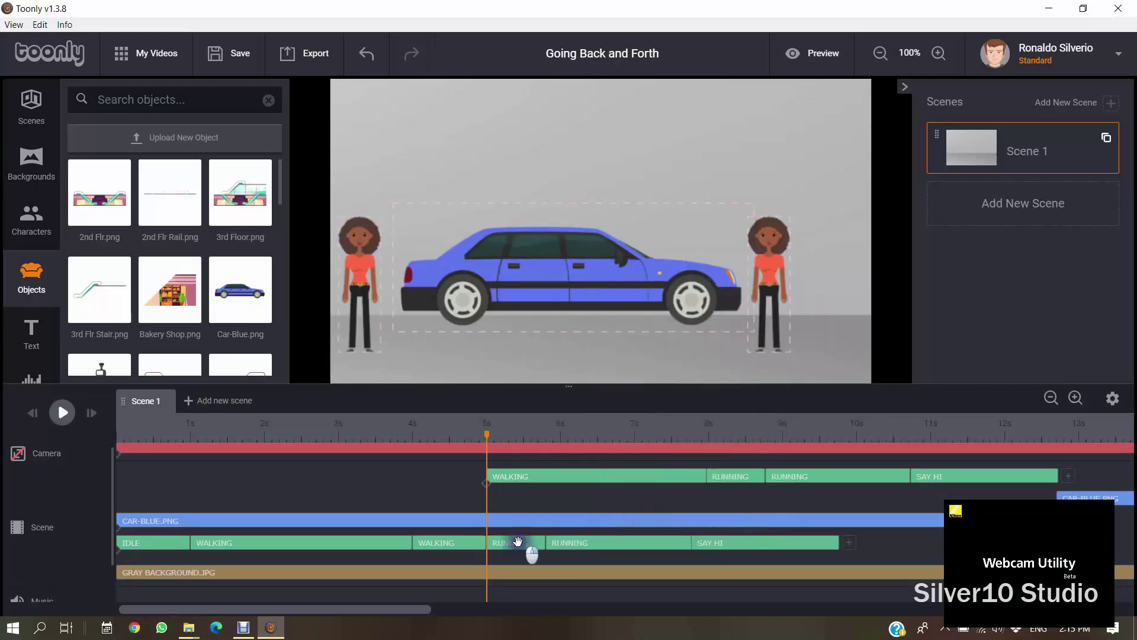
pyautogui.click(541, 540)
pyautogui.click(561, 521)
pyautogui.click(567, 540)
pyautogui.click(567, 541)
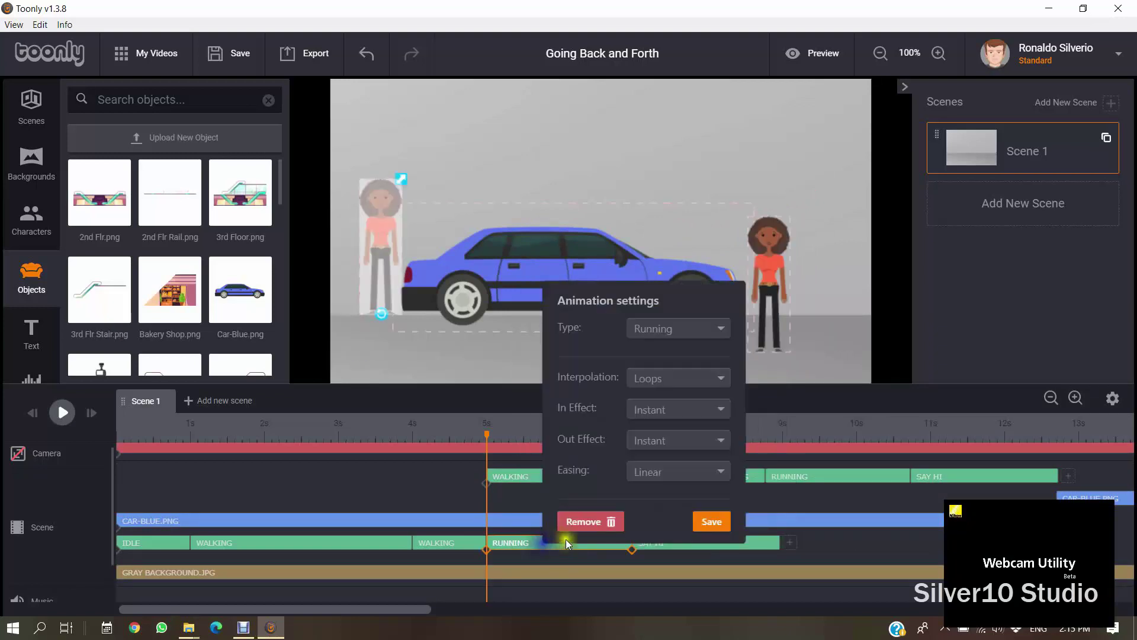
pyautogui.click(570, 521)
pyautogui.click(545, 541)
pyautogui.click(545, 541)
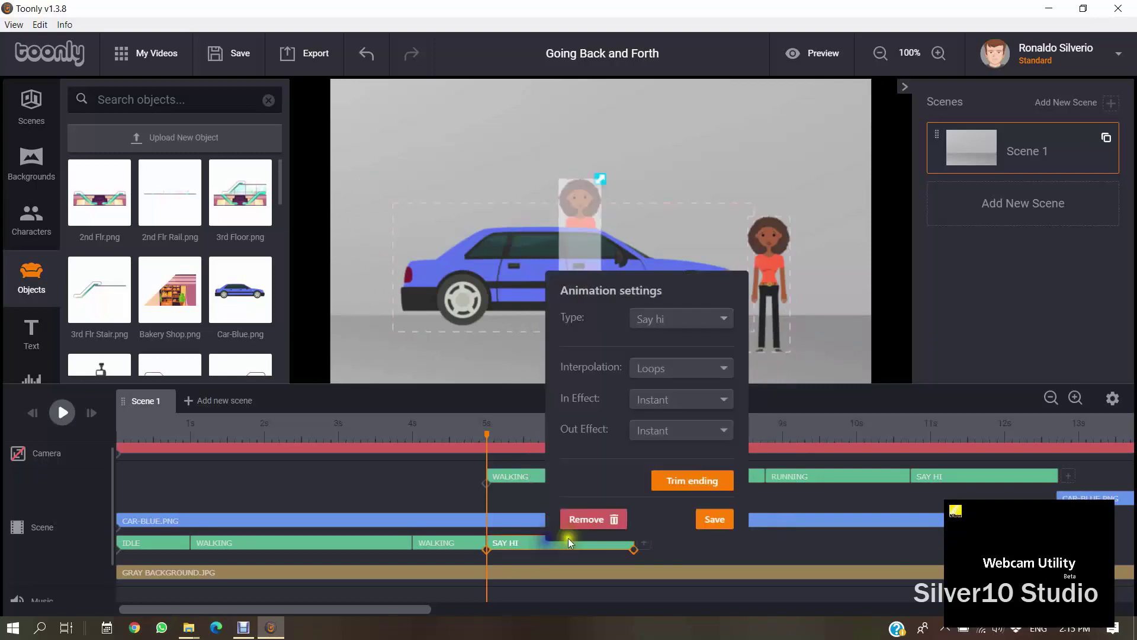
pyautogui.click(583, 519)
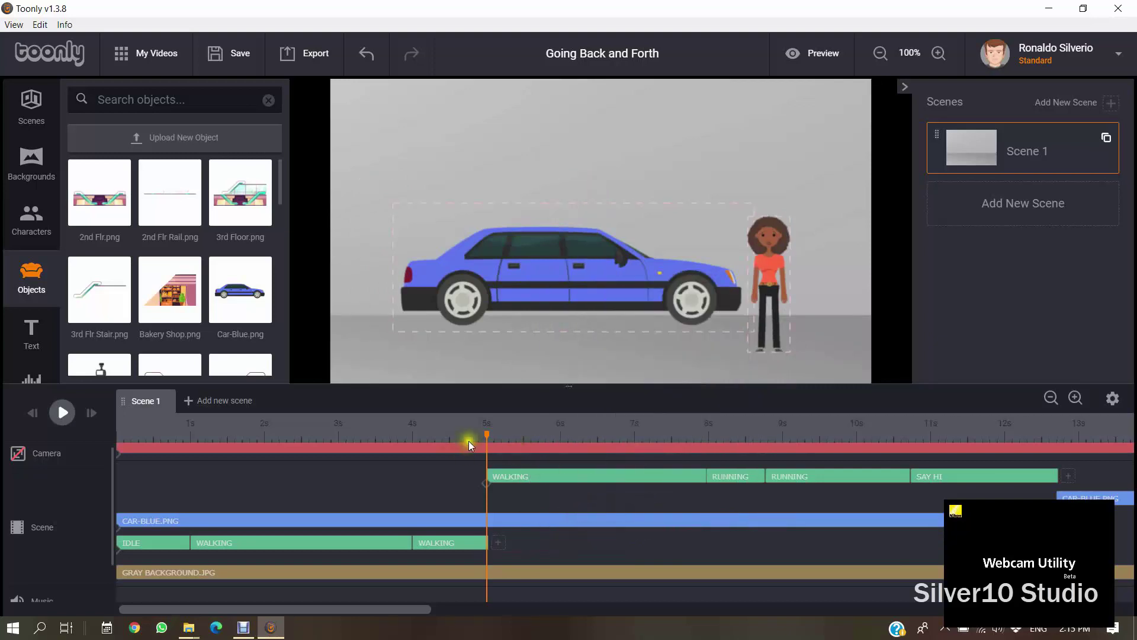
# Play the scene from 5 s to about 8.8 s to check the woman copy's movement in front of the car.
pyautogui.click(64, 412)
pyautogui.click(64, 412)
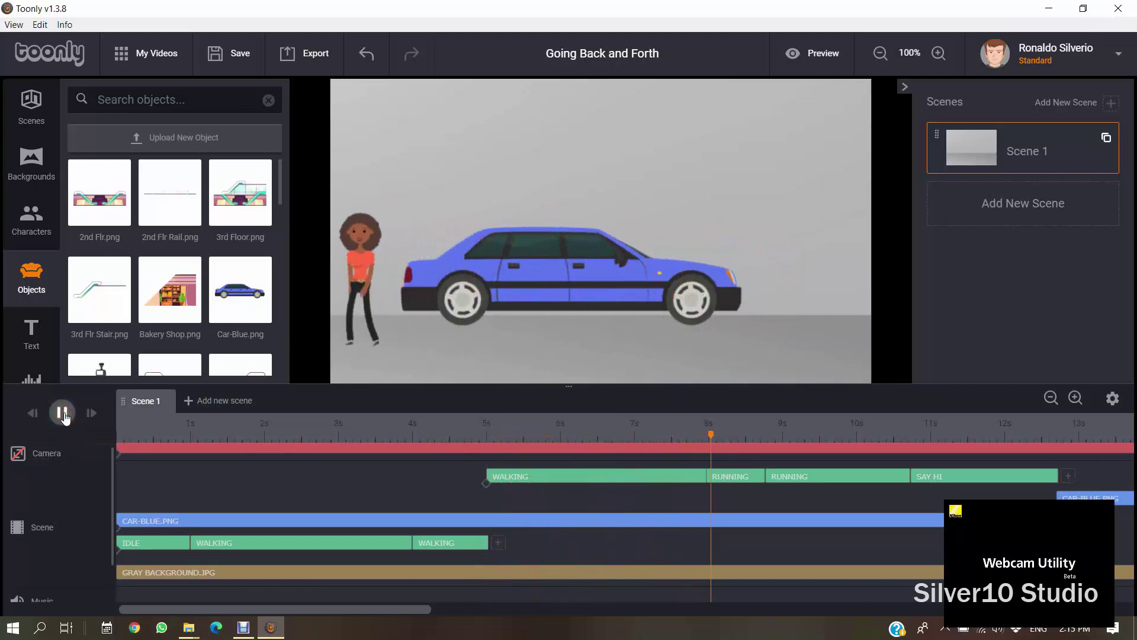
pyautogui.click(63, 413)
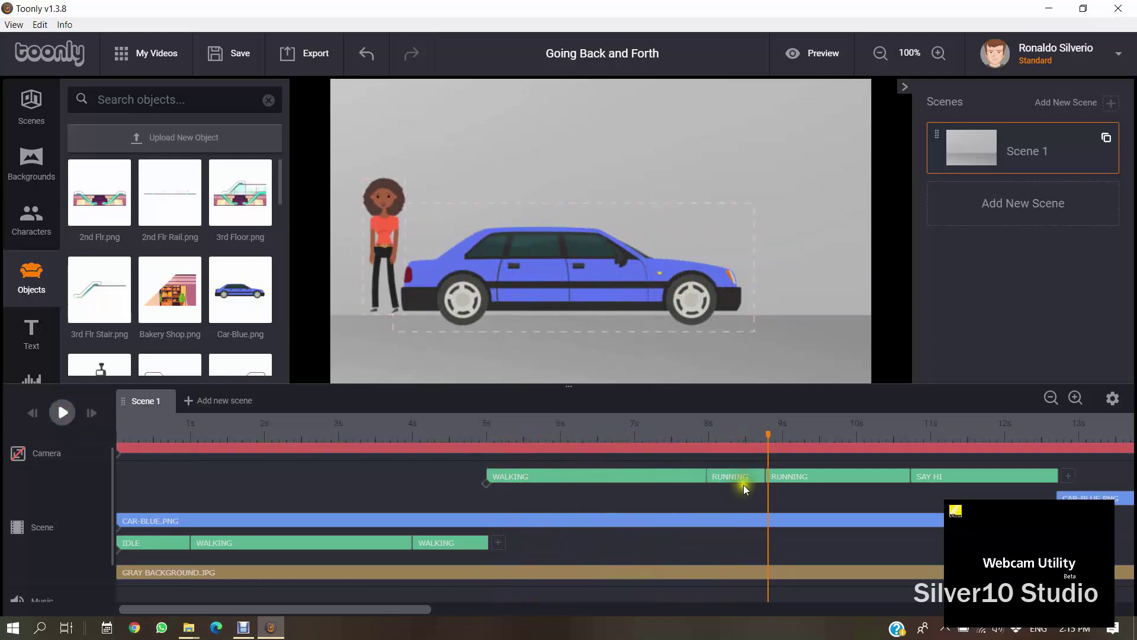
# Duplicate the woman copy at about 8.8 s and remove the new copy's Walking and first Running animations.
pyautogui.click(808, 476)
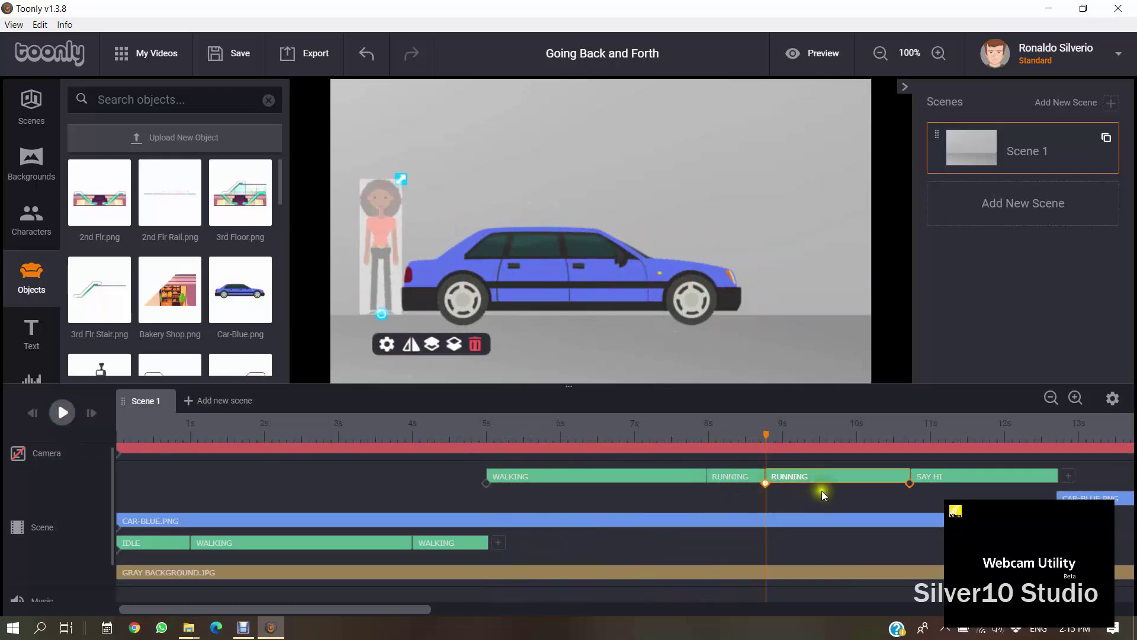
pyautogui.click(843, 479)
pyautogui.hotkey('ctrl', 'v')
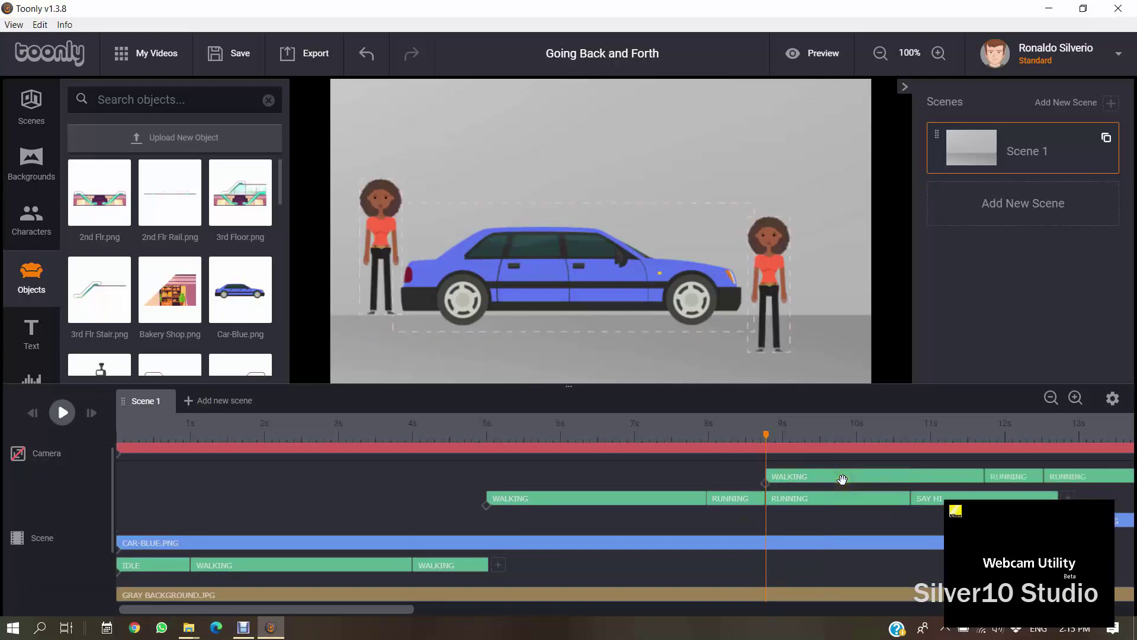
pyautogui.click(843, 479)
pyautogui.click(842, 479)
pyautogui.click(890, 460)
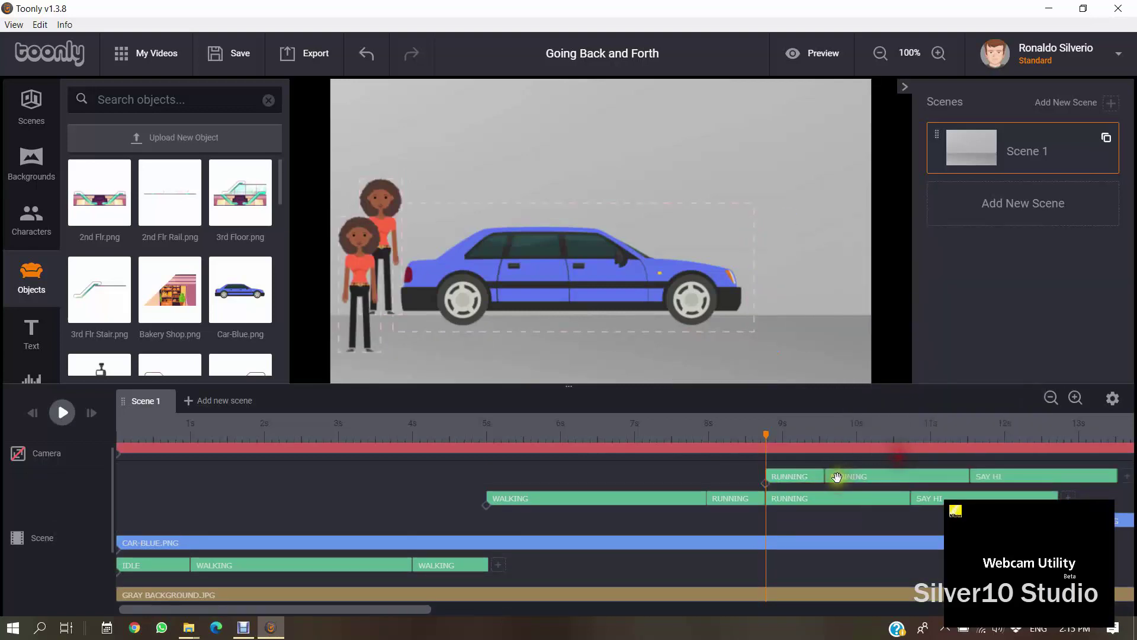
pyautogui.click(804, 478)
pyautogui.click(843, 466)
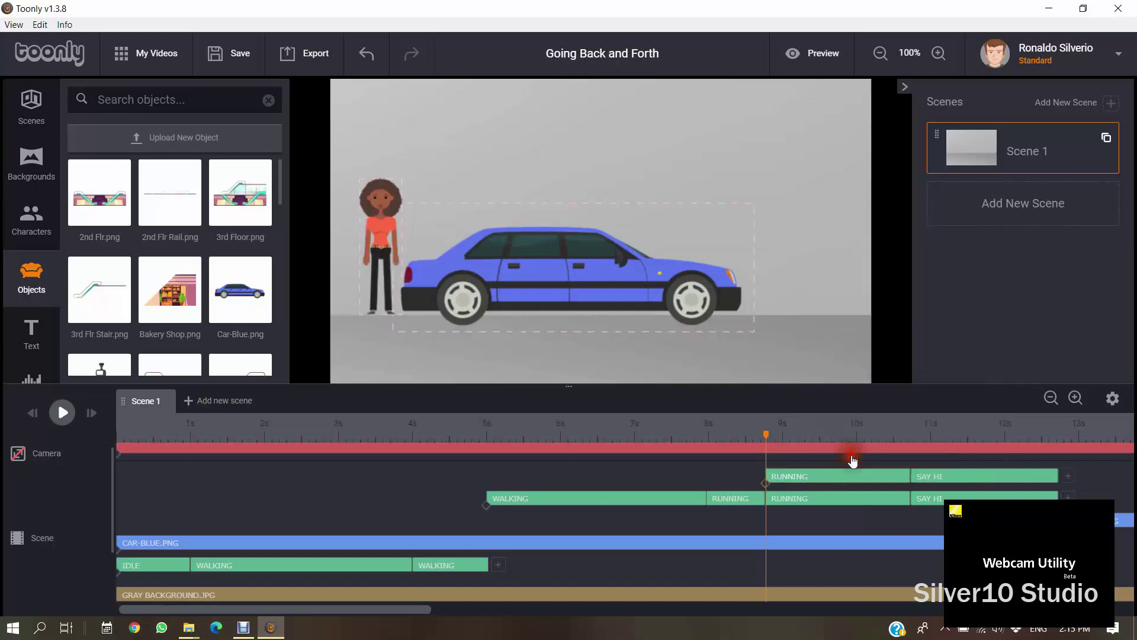
# Remove the second Running and the Say hi animations from the woman copy that starts at 5 s, so its clip ends at about 8.8 s.
pyautogui.click(819, 478)
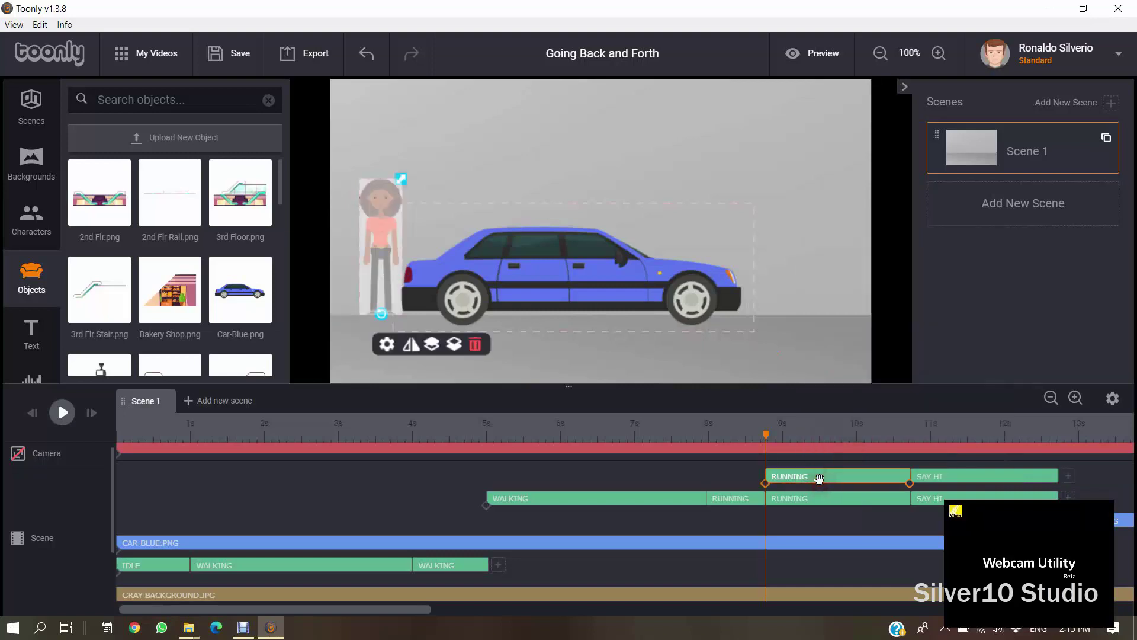
pyautogui.click(824, 498)
pyautogui.doubleClick(823, 501)
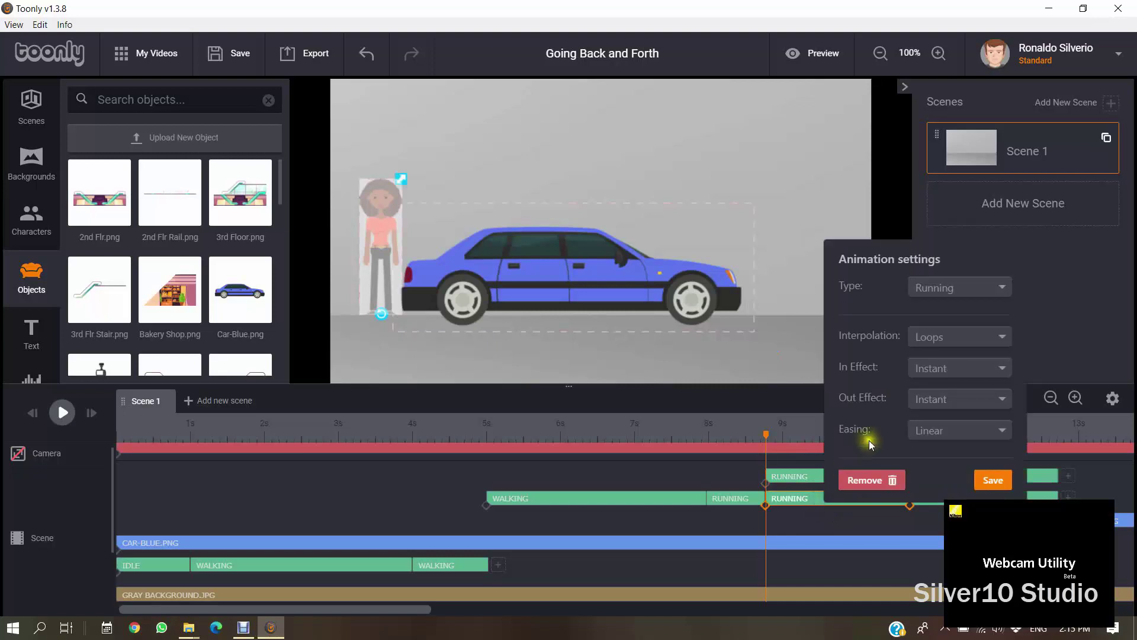
pyautogui.click(874, 481)
pyautogui.click(826, 498)
pyautogui.doubleClick(827, 496)
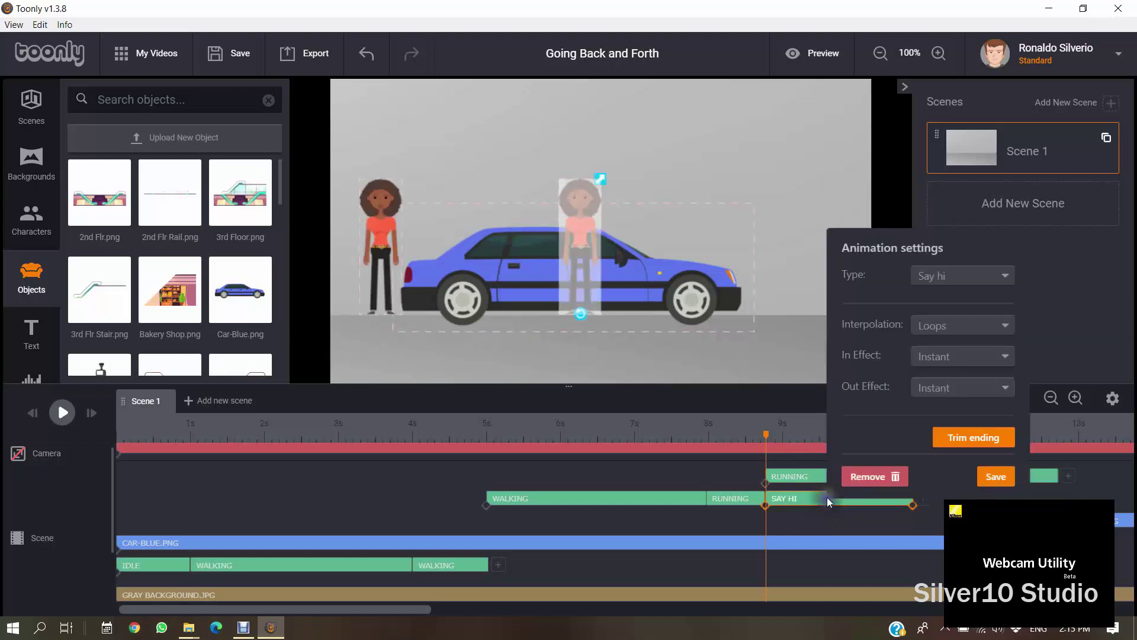
pyautogui.click(868, 481)
# Send the newest woman copy, starting at about 8.8 s, backward in the layer order until it sits behind the blue car.
pyautogui.click(825, 477)
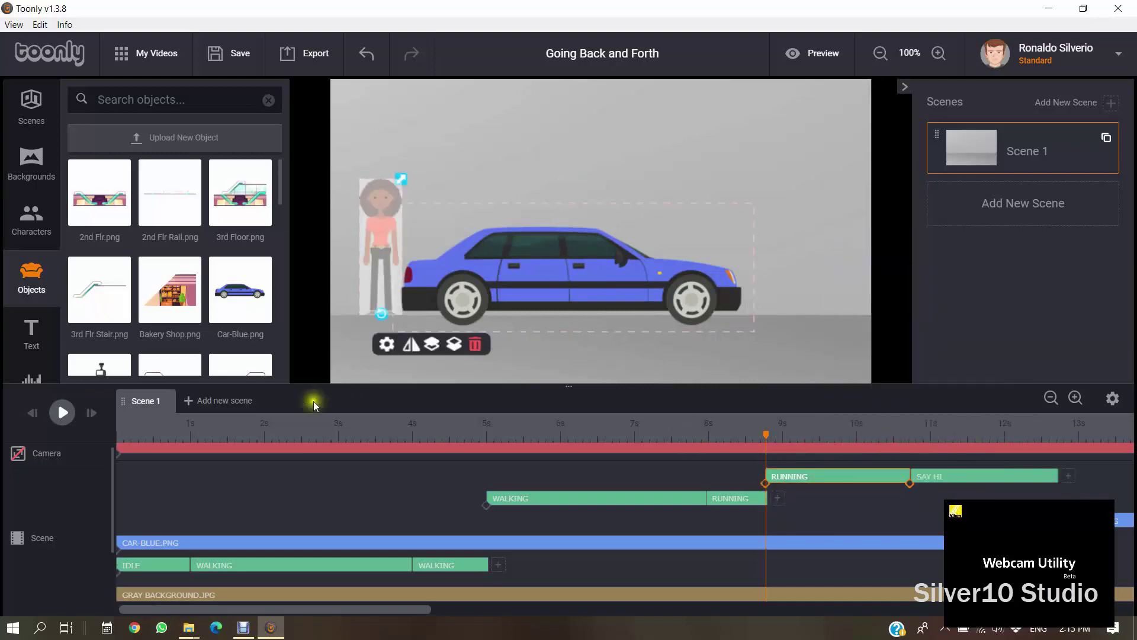
pyautogui.click(456, 347)
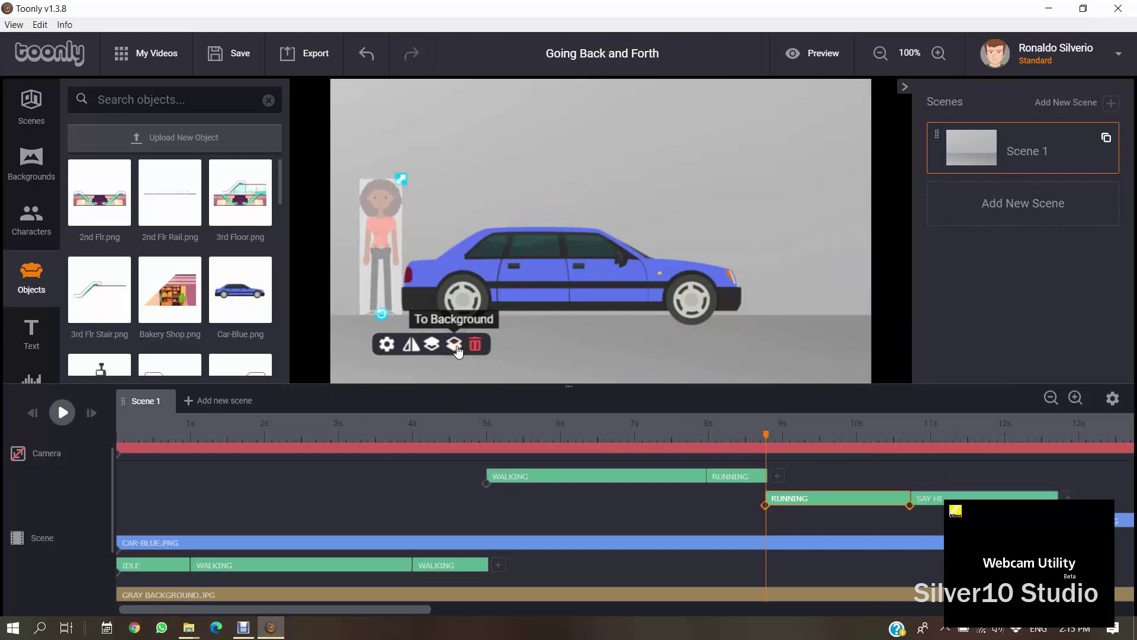
pyautogui.click(456, 347)
pyautogui.click(456, 347)
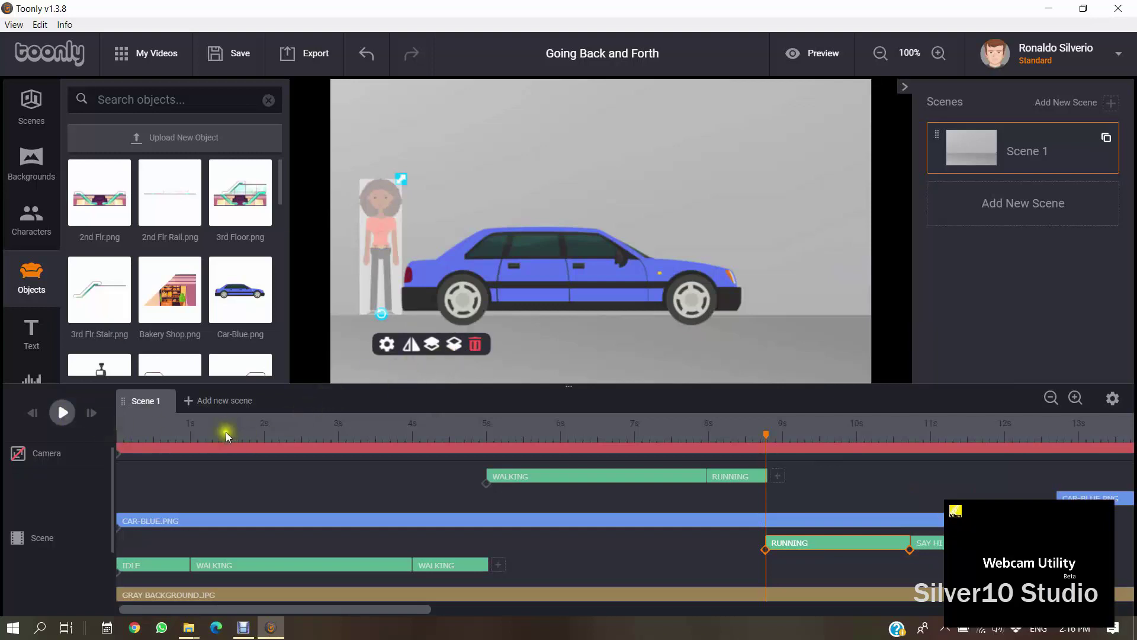
# Play the scene from near its start to about 10.8 s and inspect the woman's run behind the car at about 9.7 s.
pyautogui.click(146, 433)
pyautogui.click(62, 412)
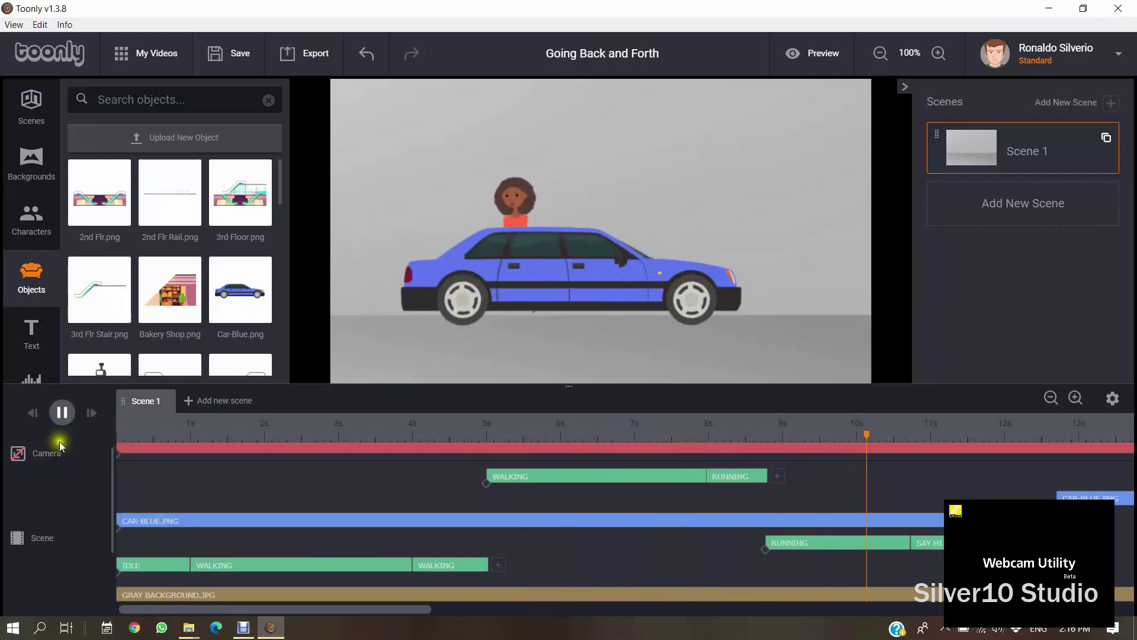
pyautogui.click(62, 413)
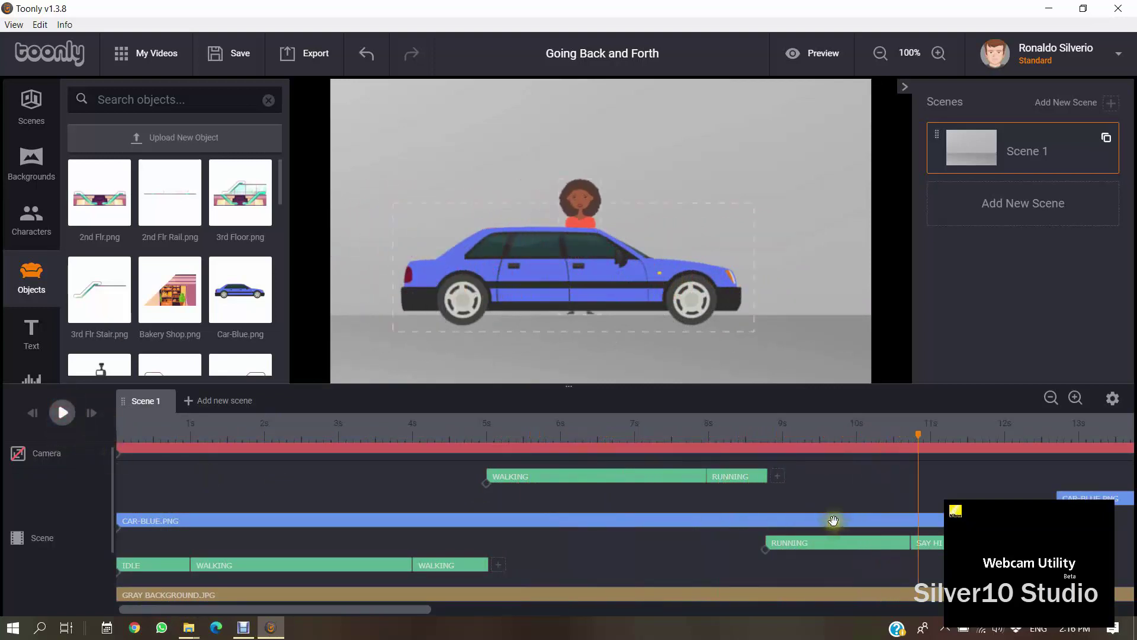
pyautogui.click(834, 429)
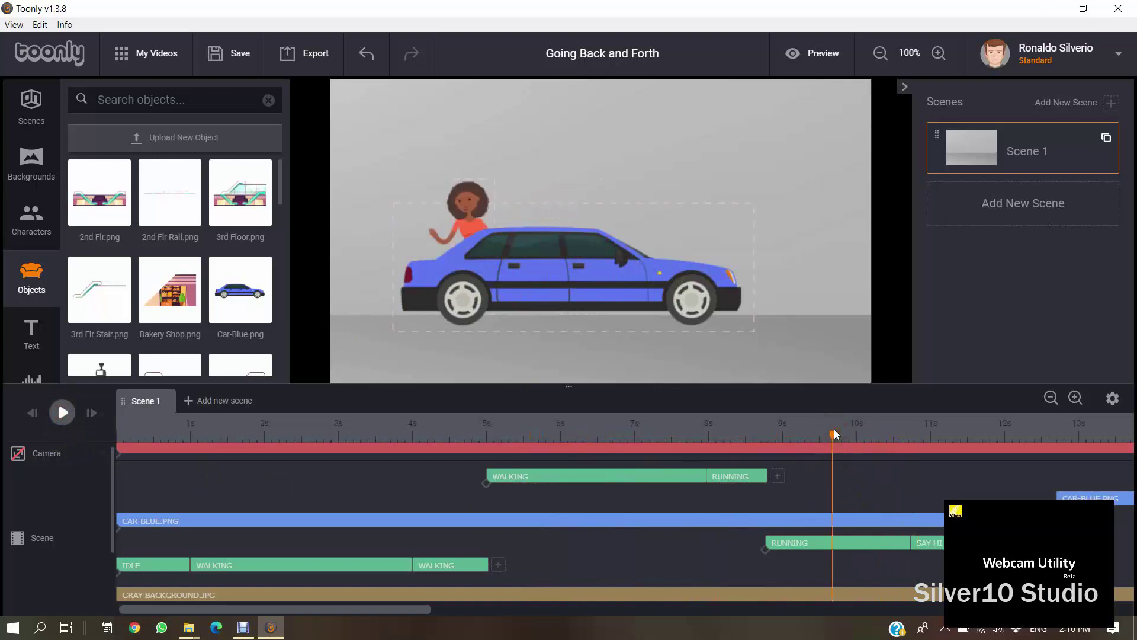
pyautogui.click(468, 192)
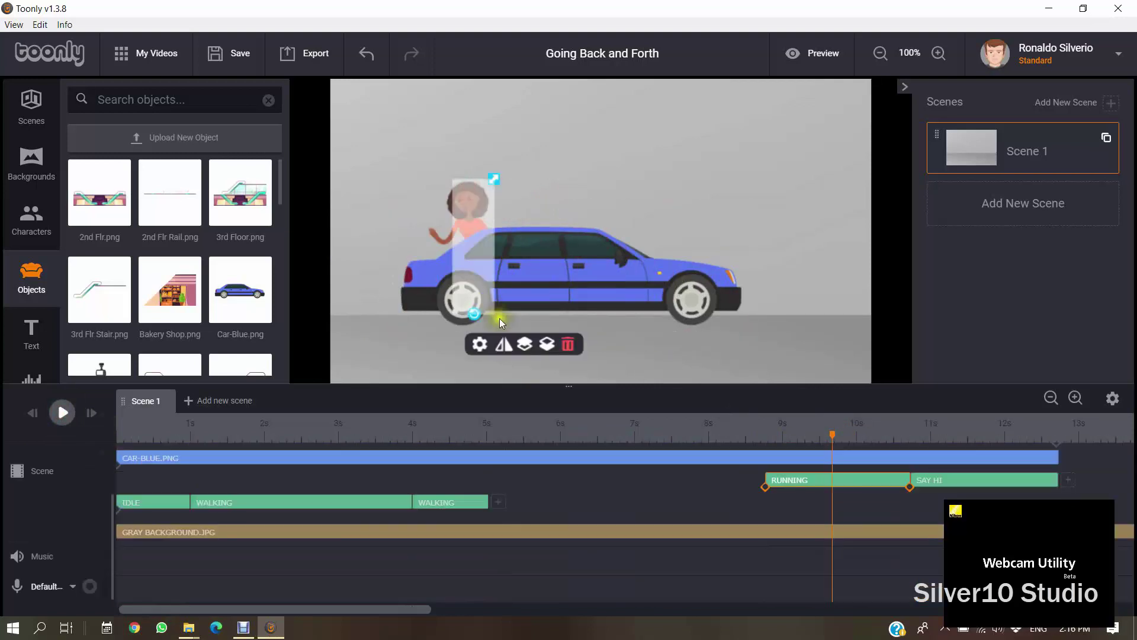
pyautogui.scroll(3, 696, 475)
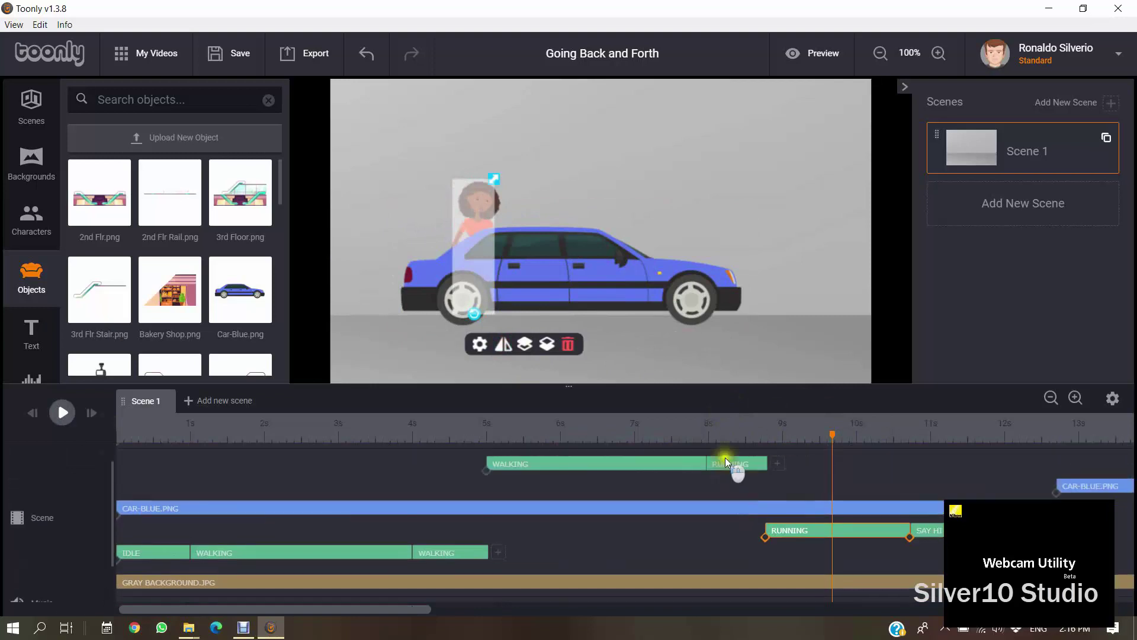
# Mirror the front woman copy horizontally in its Running animation at about 8.4 s and replay the scene from there.
pyautogui.click(738, 423)
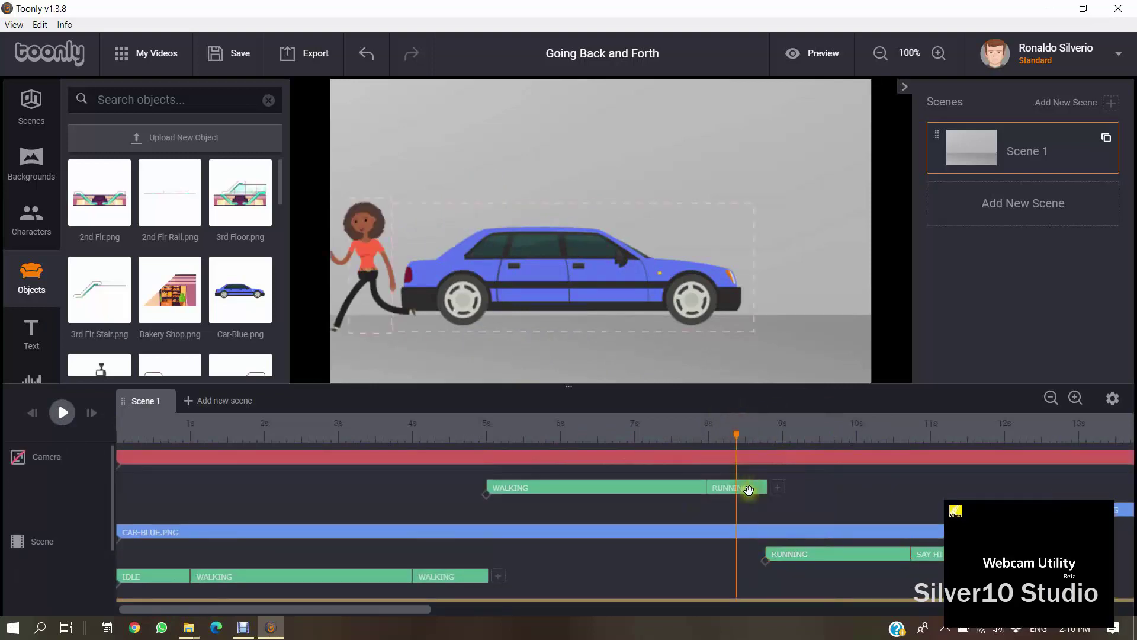
pyautogui.click(728, 485)
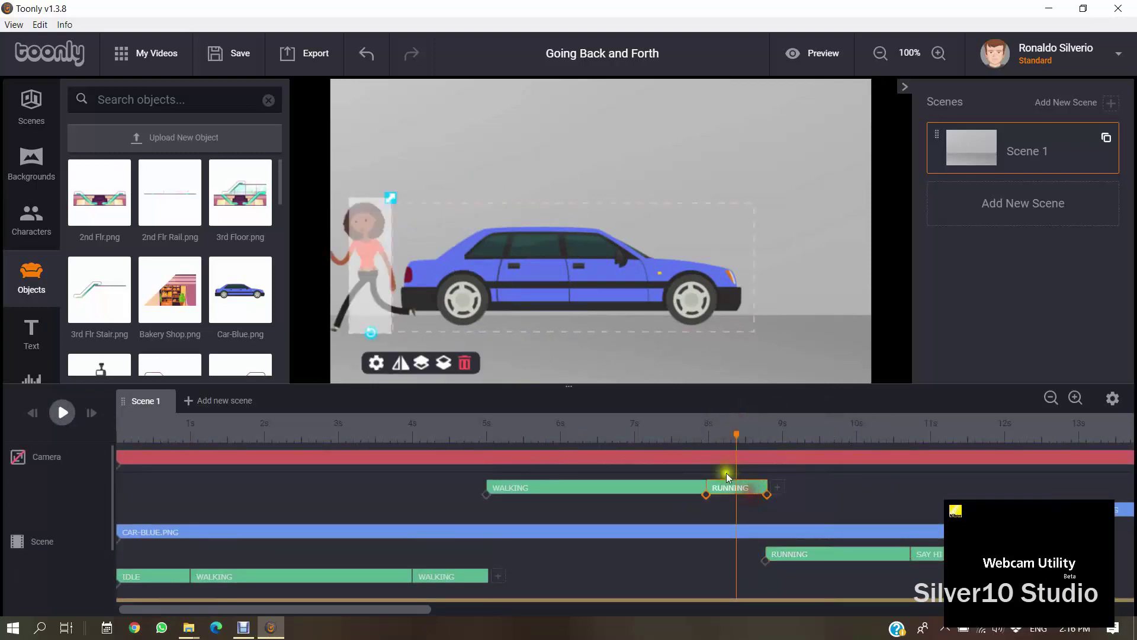
pyautogui.click(400, 364)
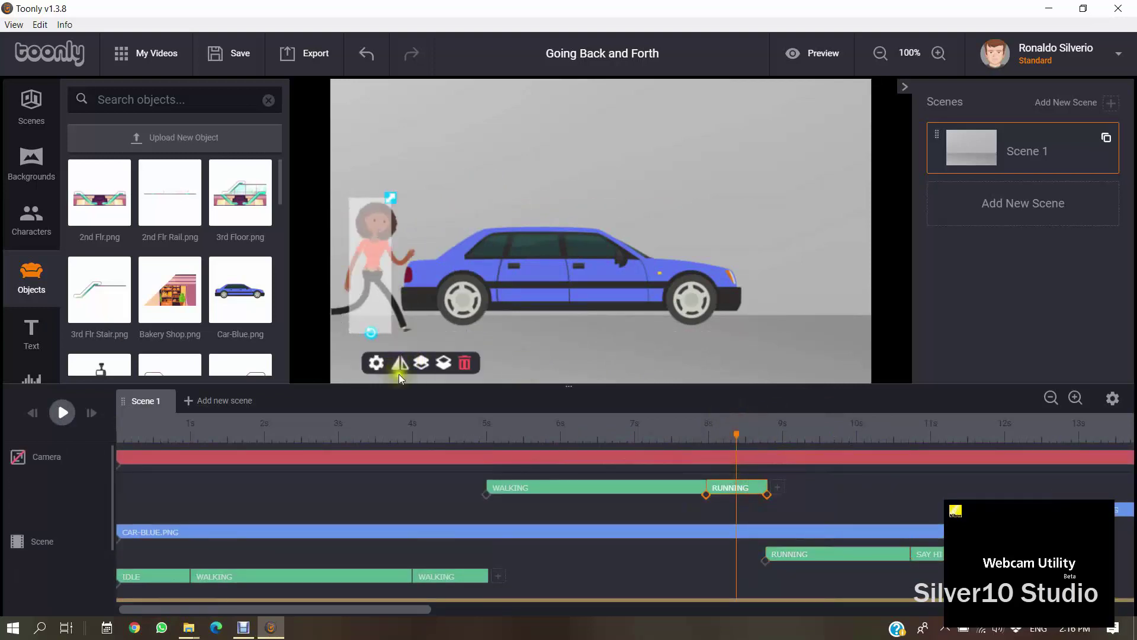
pyautogui.click(62, 413)
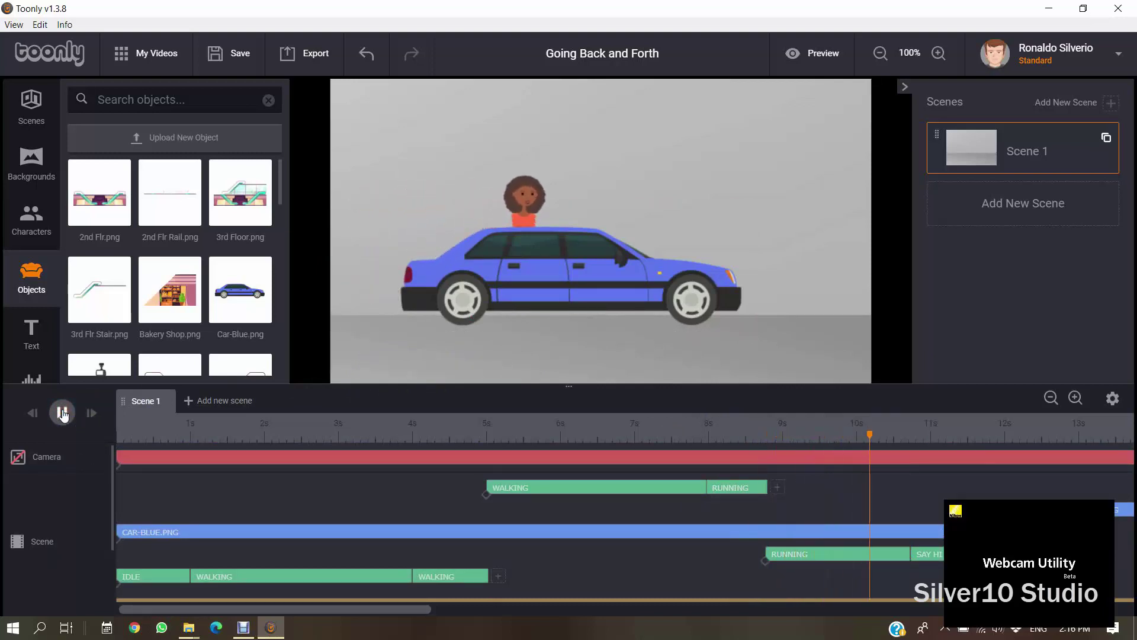